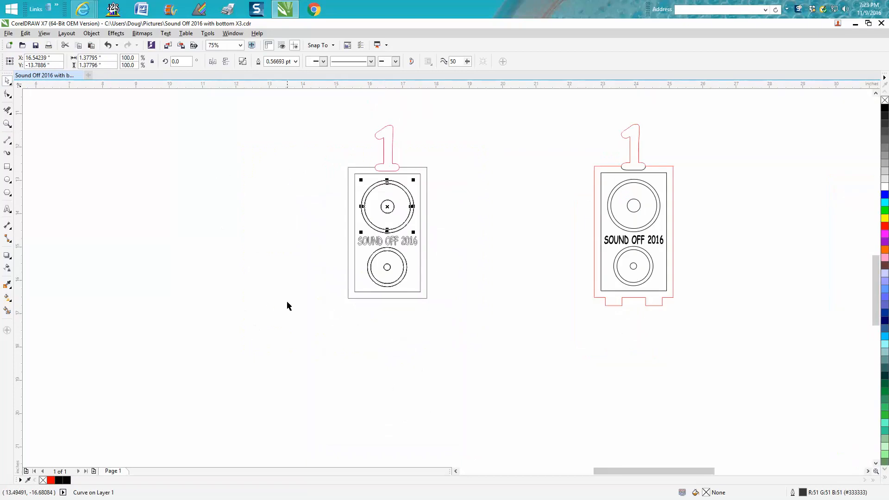
- Try moving the red number 1 off the speaker's top edge, and undo the move
{"action": "left_click", "coordinate": [391, 159]}
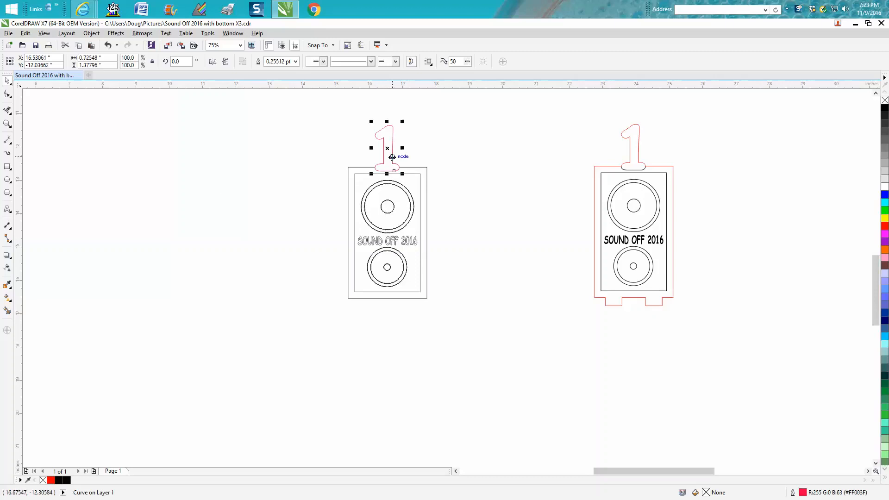
{"action": "left_click_drag", "start_coordinate": [401, 159], "coordinate": [456, 147]}
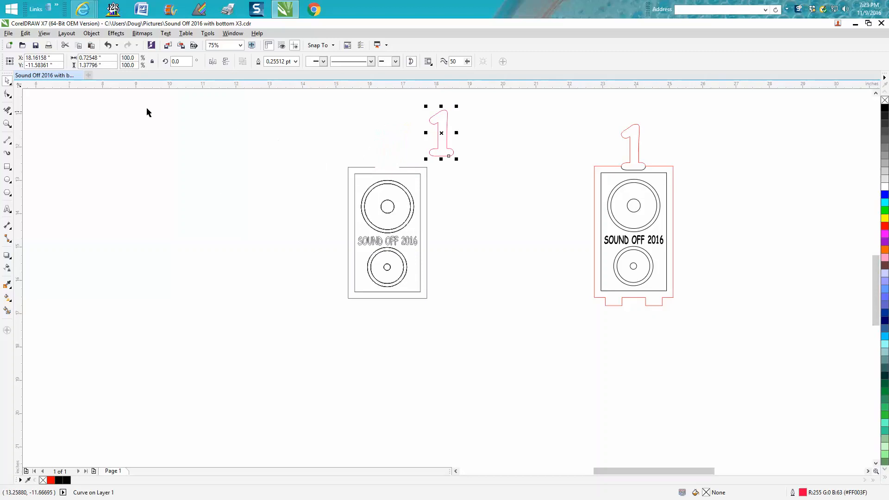
{"action": "left_click", "coordinate": [109, 45]}
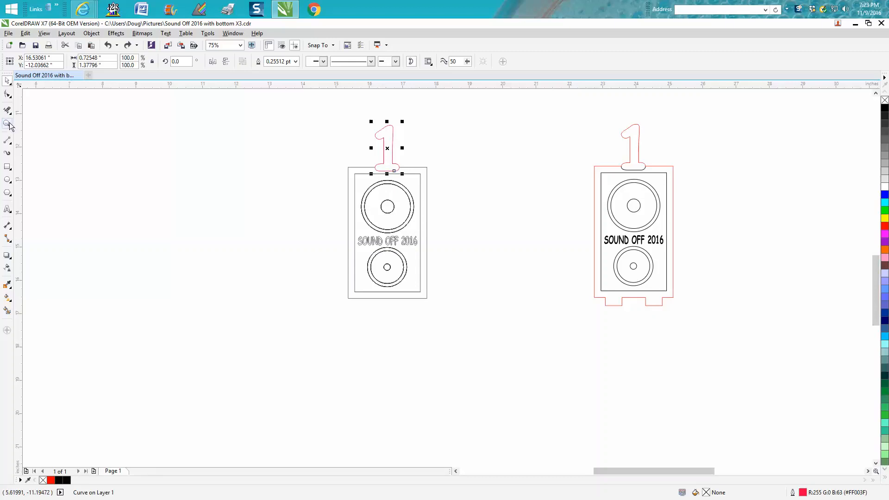
- Group all objects of the speaker design with the outlined lettering and centre the group on the page
{"action": "left_click_drag", "start_coordinate": [299, 113], "coordinate": [485, 327]}
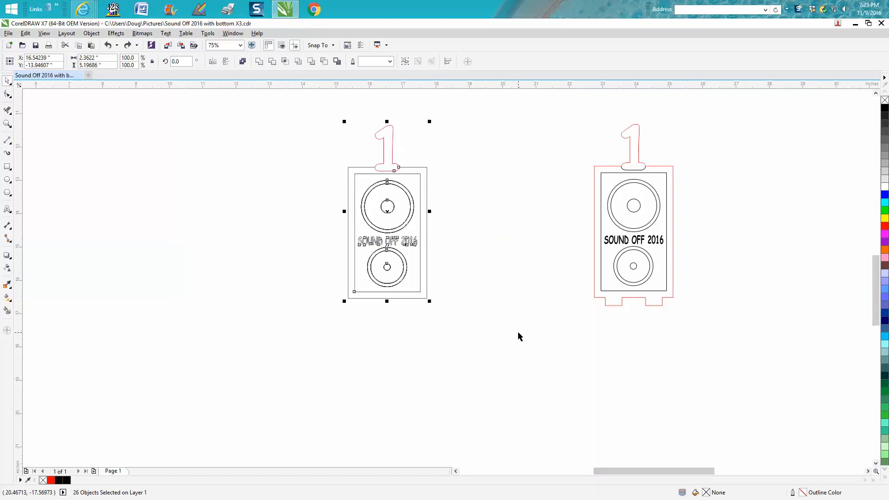
{"action": "key", "text": "ctrl+g"}
{"action": "key", "text": "p"}
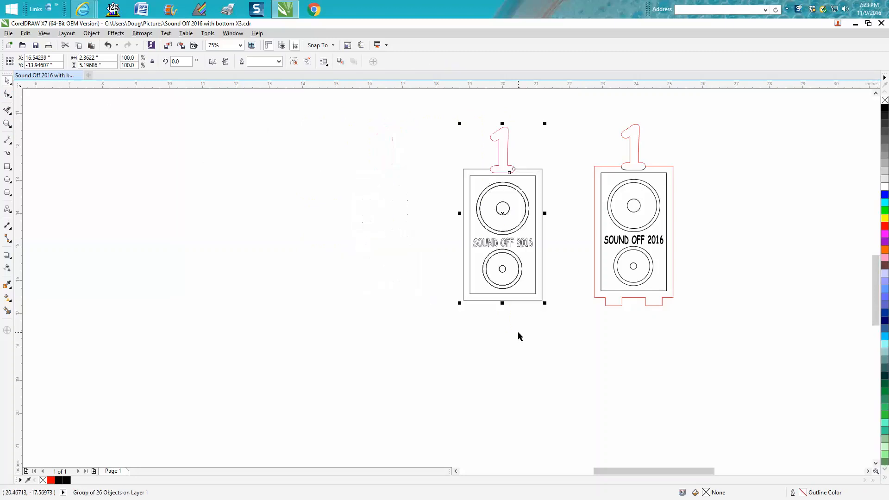
- Move the red-outlined speaker with the bottom tabs to the empty area left of the centred design
{"action": "left_click_drag", "start_coordinate": [583, 113], "coordinate": [708, 332]}
{"action": "left_click_drag", "start_coordinate": [634, 213], "coordinate": [185, 222]}
- Ungroup the centred speaker design into its individual objects
{"action": "left_click_drag", "start_coordinate": [440, 119], "coordinate": [621, 351]}
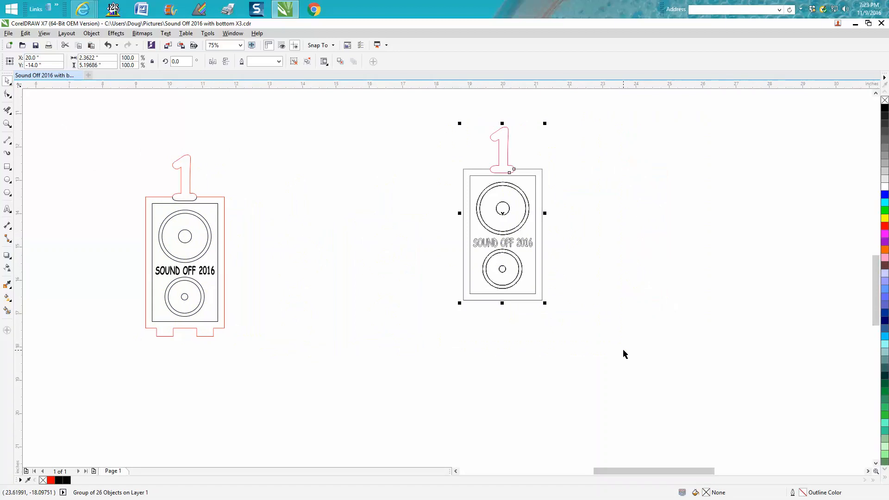
{"action": "left_click", "coordinate": [96, 34]}
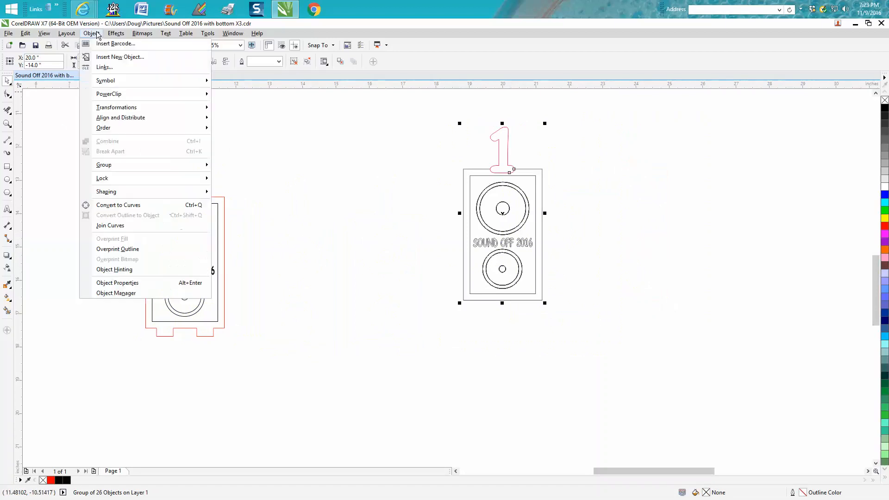
{"action": "mouse_move", "coordinate": [121, 128]}
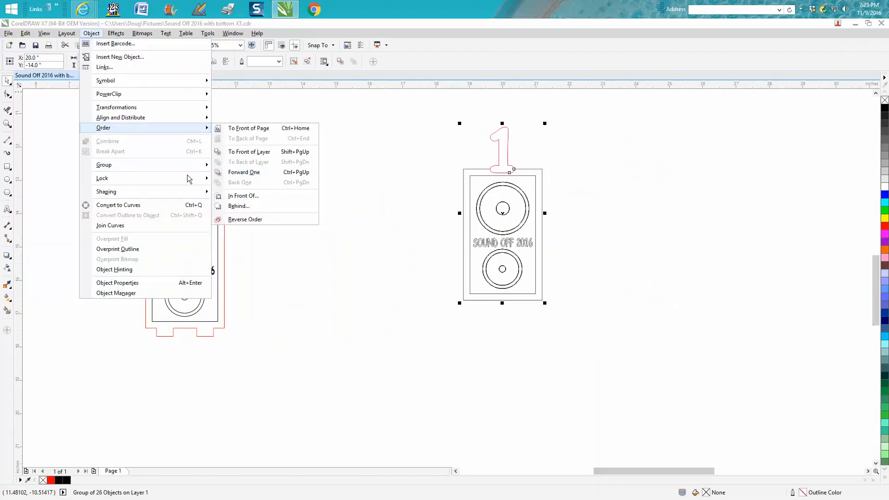
{"action": "mouse_move", "coordinate": [185, 178]}
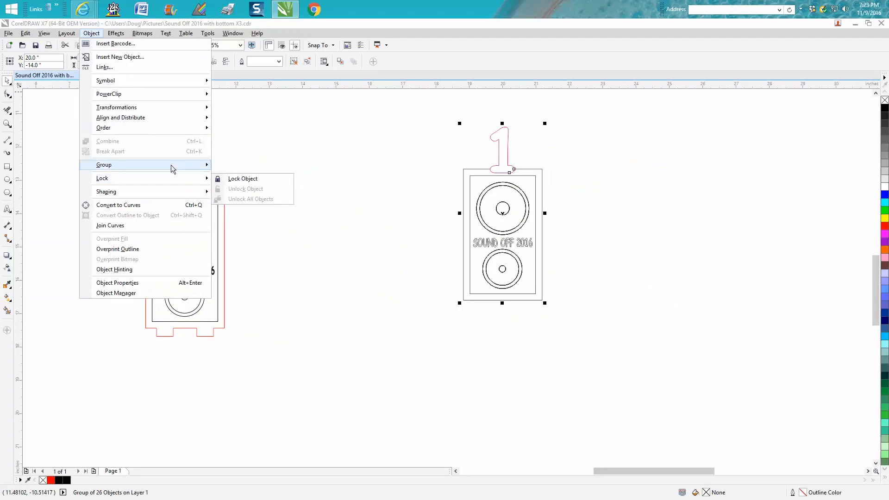
{"action": "left_click", "coordinate": [246, 174]}
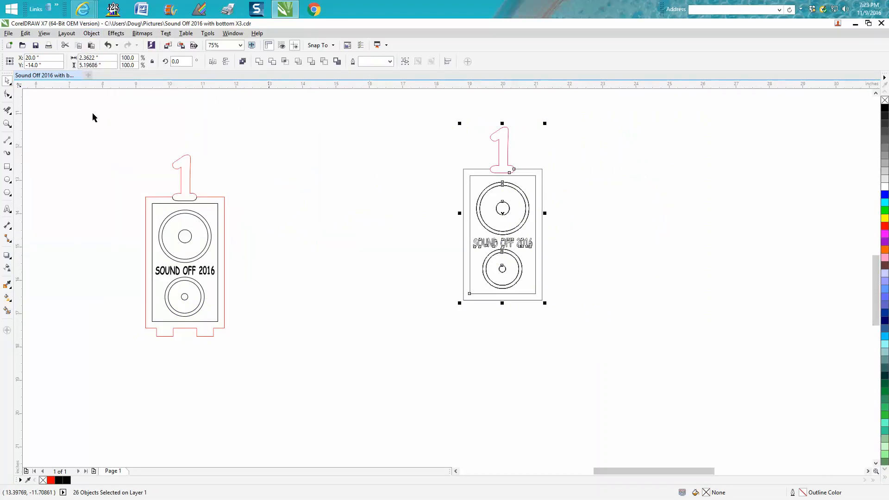
- Set the document's nudge distance to 5 inches with nothing selected
{"action": "left_click", "coordinate": [8, 124]}
{"action": "left_click_drag", "start_coordinate": [429, 110], "coordinate": [609, 351]}
{"action": "left_click", "coordinate": [8, 81]}
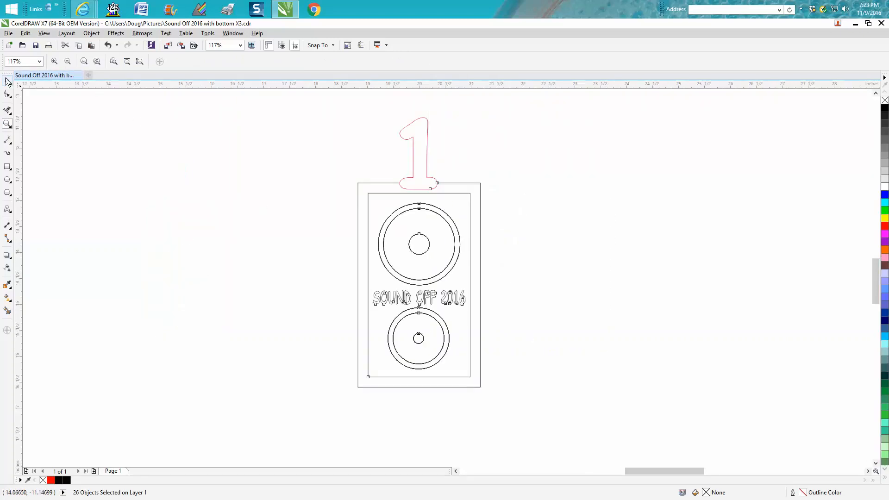
{"action": "left_click", "coordinate": [307, 141]}
{"action": "double_click", "coordinate": [279, 63]}
{"action": "type", "text": "5"}
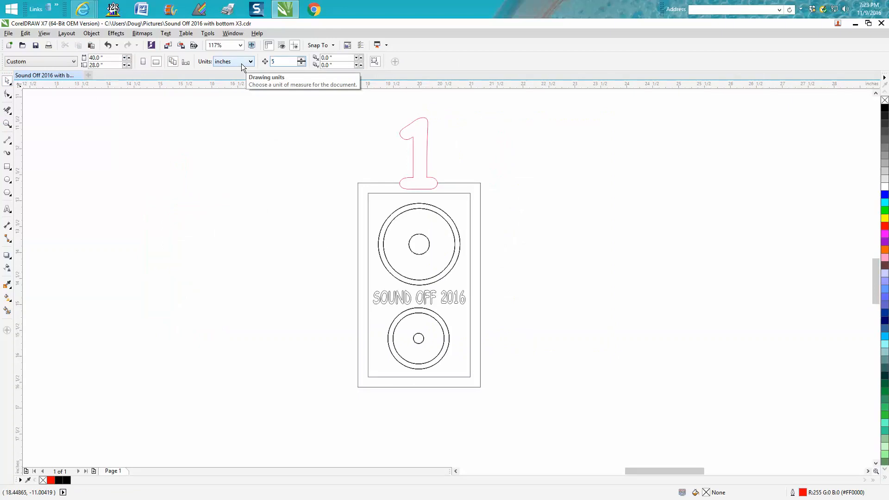
{"action": "left_click", "coordinate": [339, 165]}
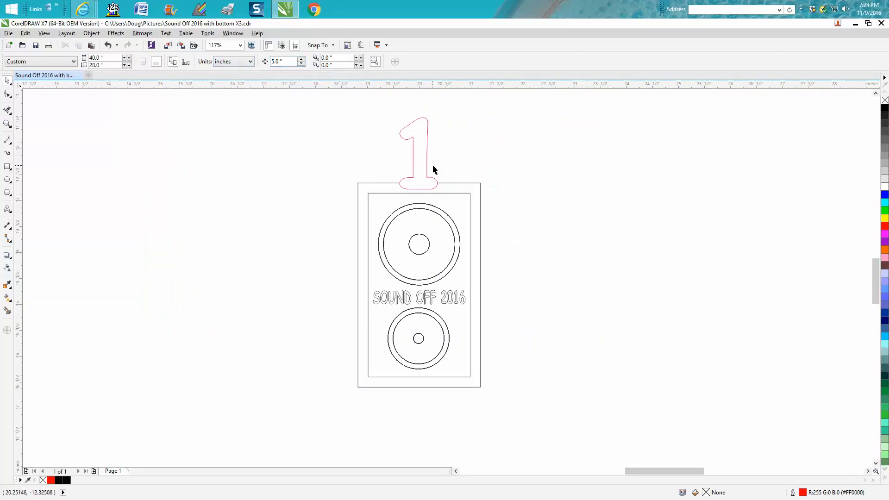
- Apply a black outline and a black fill to the outer frame of the centred speaker
{"action": "left_click", "coordinate": [445, 183]}
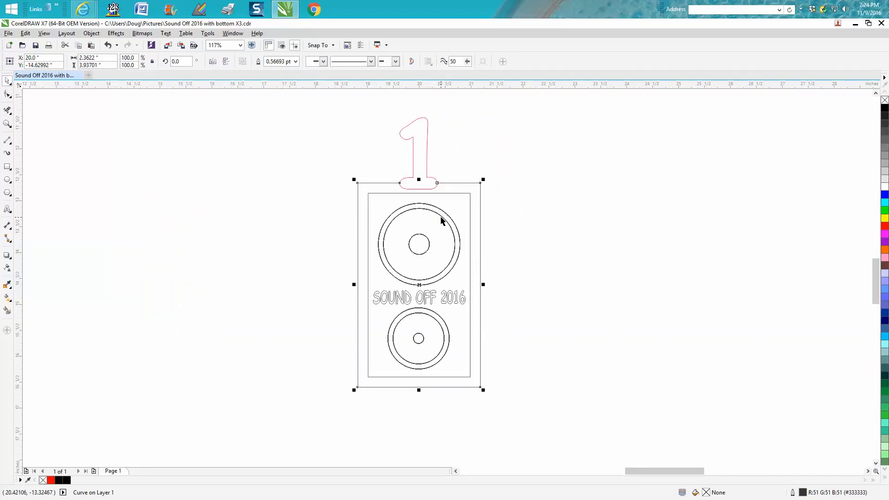
{"action": "left_click", "coordinate": [7, 124]}
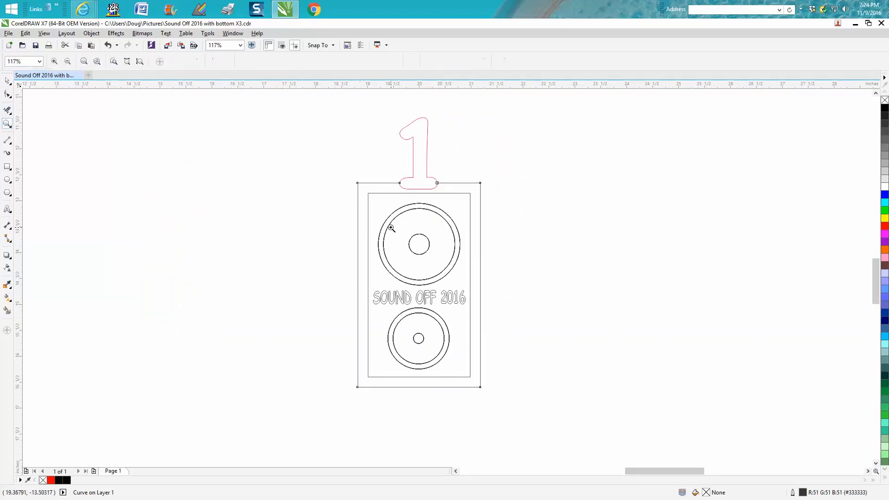
{"action": "left_click_drag", "start_coordinate": [393, 202], "coordinate": [448, 230]}
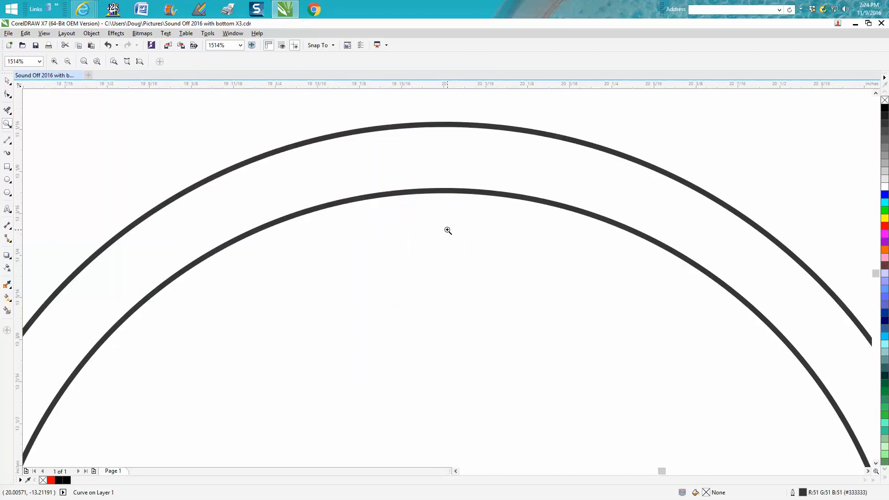
{"action": "scroll", "coordinate": [447, 230], "scroll_direction": "down", "scroll_amount": 5}
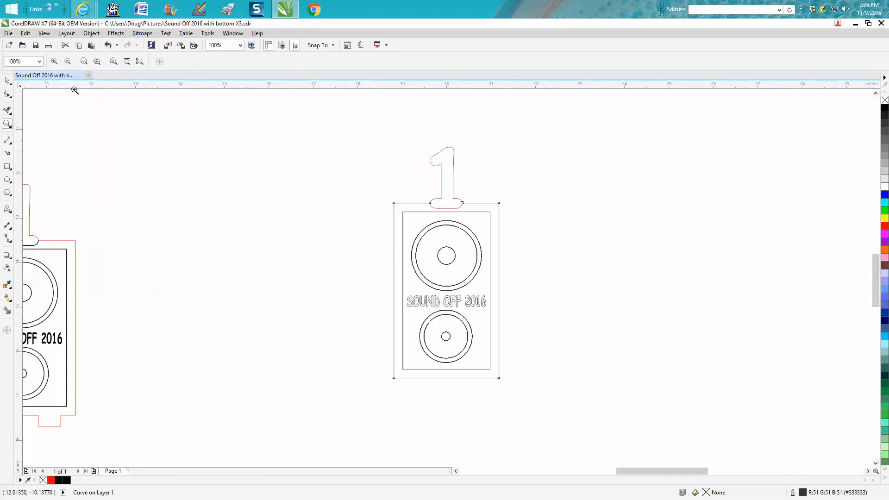
{"action": "left_click", "coordinate": [7, 81]}
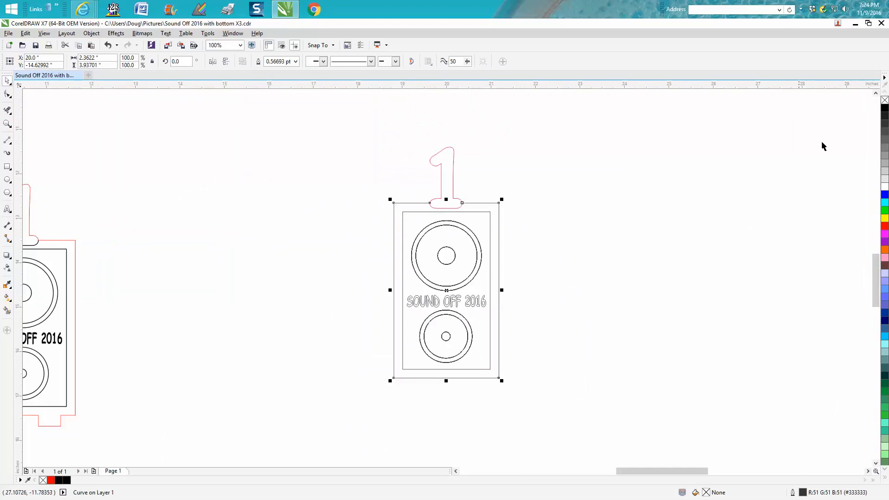
{"action": "right_click", "coordinate": [884, 109]}
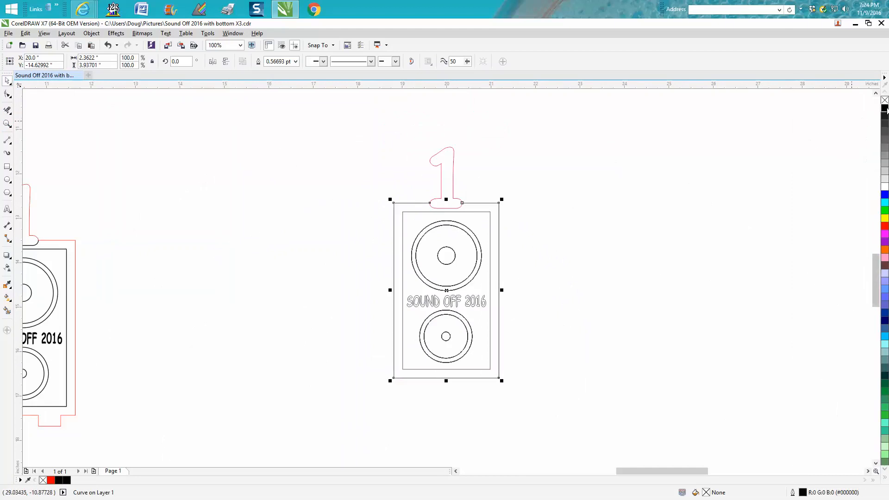
{"action": "left_click", "coordinate": [884, 112]}
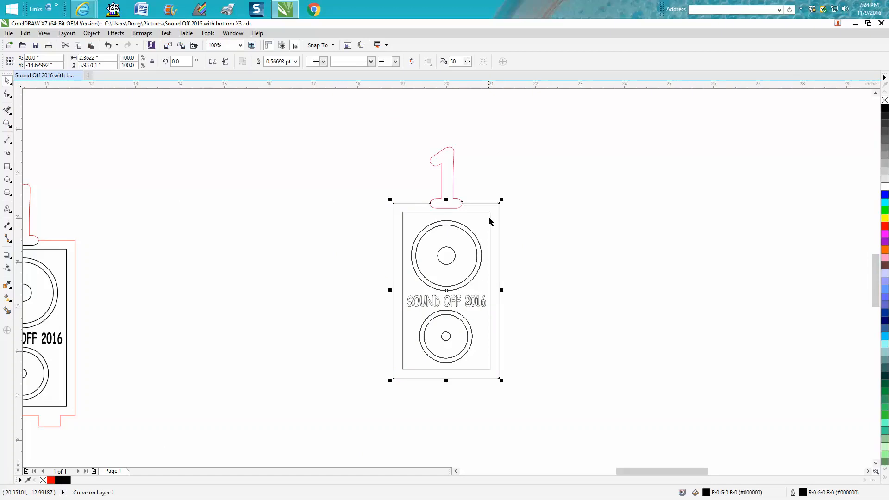
- Try a black fill on the speaker's inner rectangle and undo it
{"action": "left_click", "coordinate": [489, 218]}
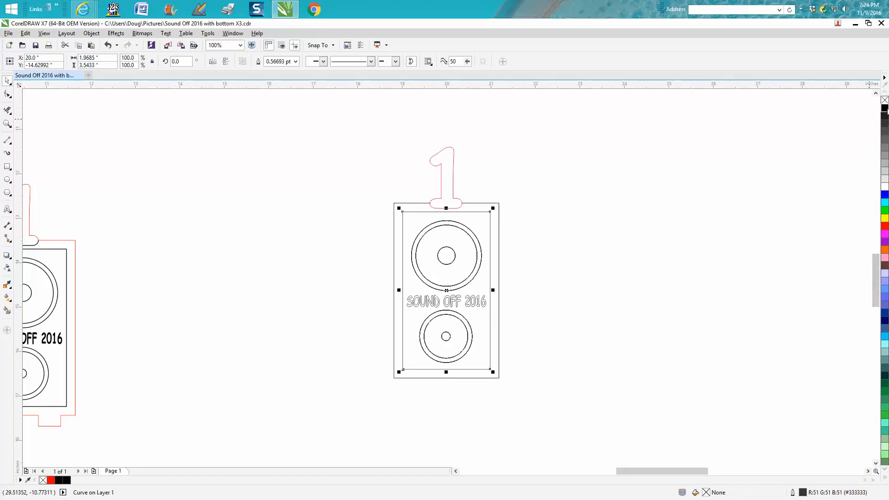
{"action": "left_click", "coordinate": [885, 110]}
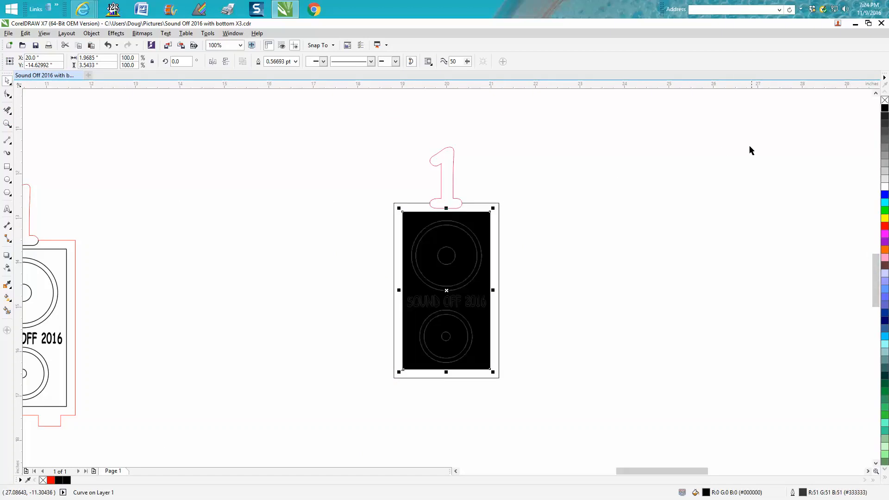
{"action": "left_click", "coordinate": [885, 101]}
{"action": "left_click", "coordinate": [107, 45]}
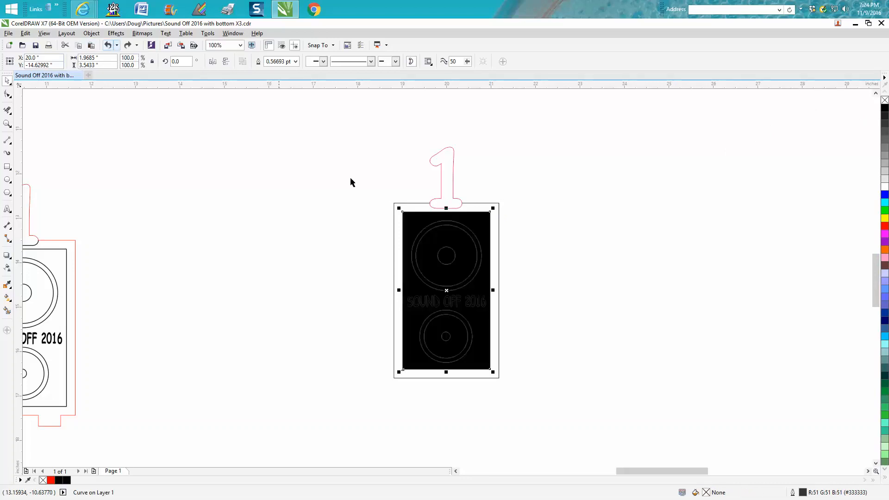
{"action": "left_click", "coordinate": [109, 46]}
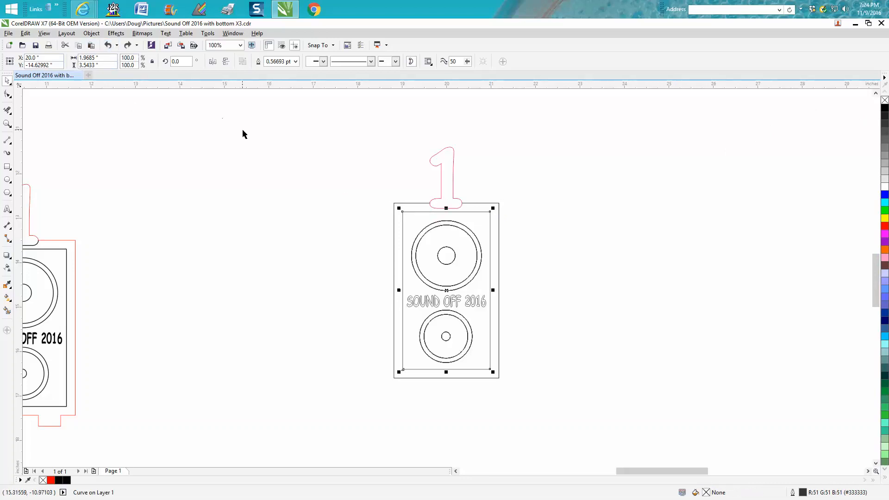
- Set the outline of the speaker's inner rectangle to black with a width of 1.0 pt
{"action": "left_click", "coordinate": [411, 213]}
{"action": "left_click", "coordinate": [411, 212]}
{"action": "double_click", "coordinate": [802, 493]}
{"action": "left_click", "coordinate": [385, 203]}
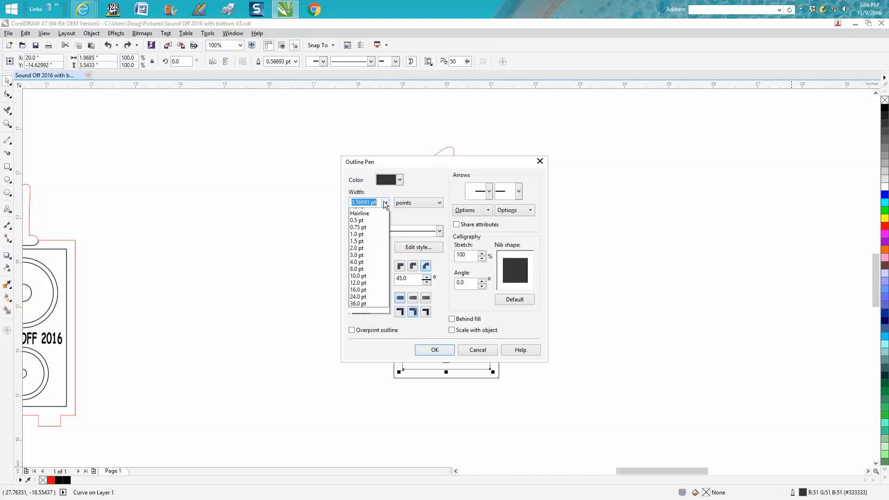
{"action": "left_click", "coordinate": [359, 242]}
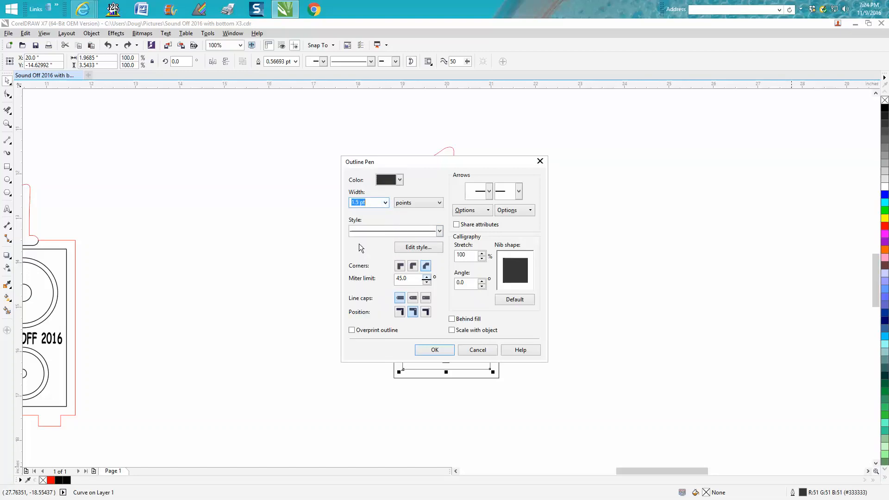
{"action": "left_click", "coordinate": [386, 203]}
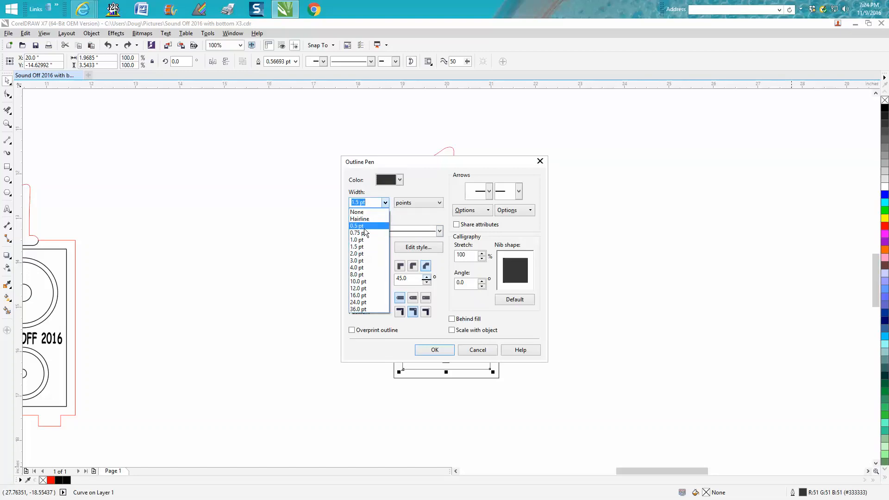
{"action": "left_click", "coordinate": [363, 241]}
{"action": "left_click", "coordinate": [393, 181]}
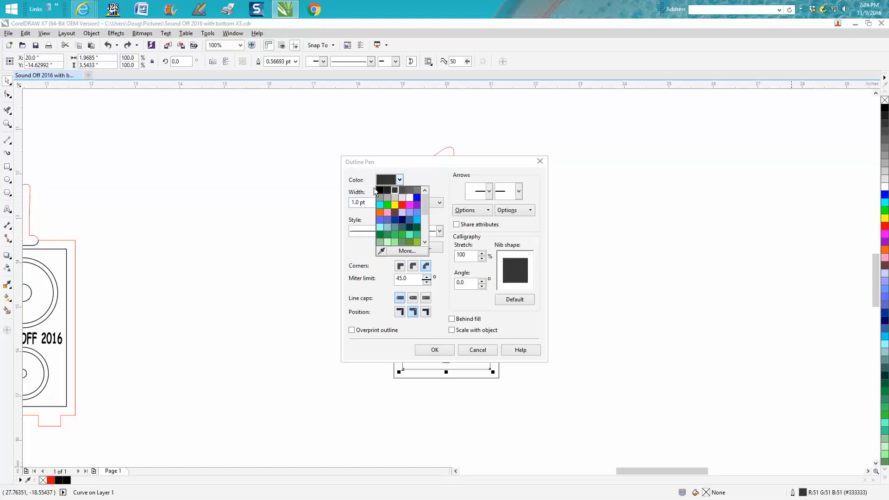
{"action": "left_click", "coordinate": [379, 190]}
{"action": "left_click", "coordinate": [434, 349]}
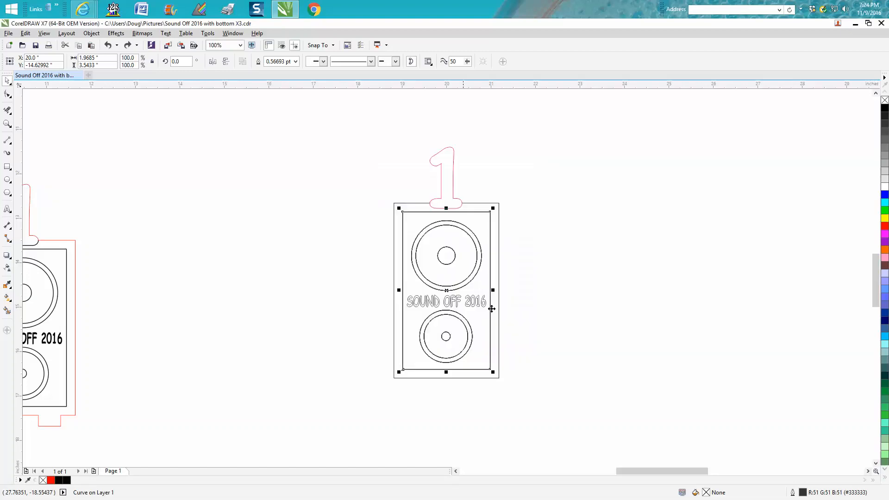
{"action": "left_click", "coordinate": [513, 244]}
- Set the outline width of the speaker's outer frame to 1.0 pt, keeping its black color
{"action": "left_click", "coordinate": [498, 223]}
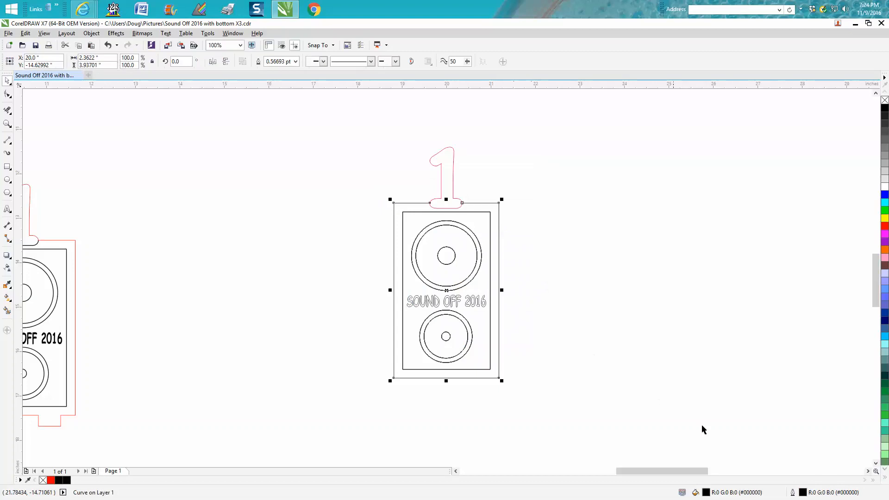
{"action": "double_click", "coordinate": [803, 493]}
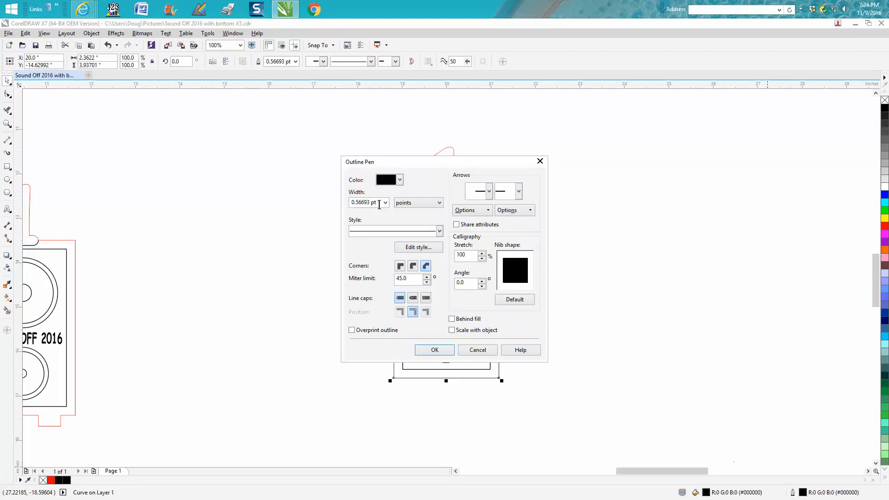
{"action": "left_click", "coordinate": [384, 203]}
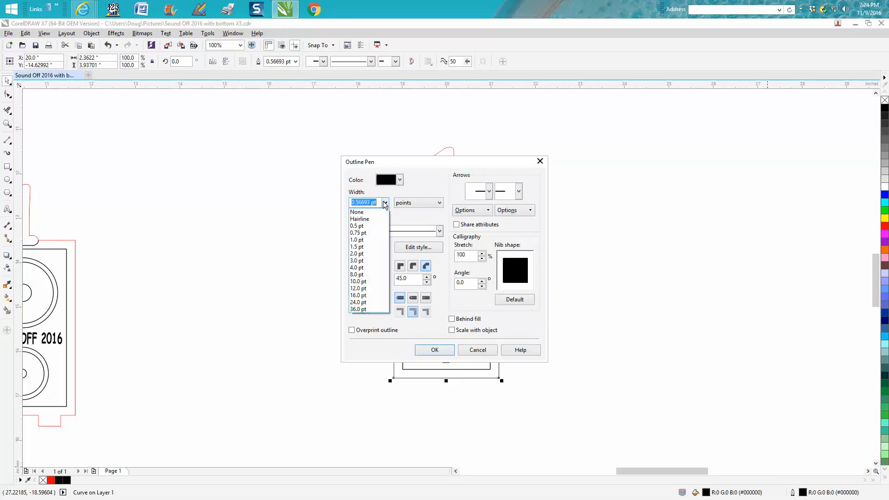
{"action": "left_click", "coordinate": [357, 240]}
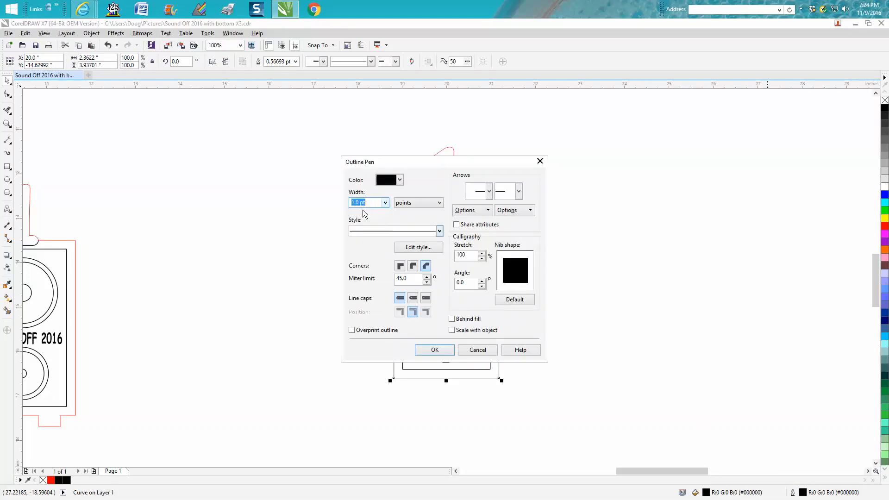
{"action": "left_click", "coordinate": [399, 181]}
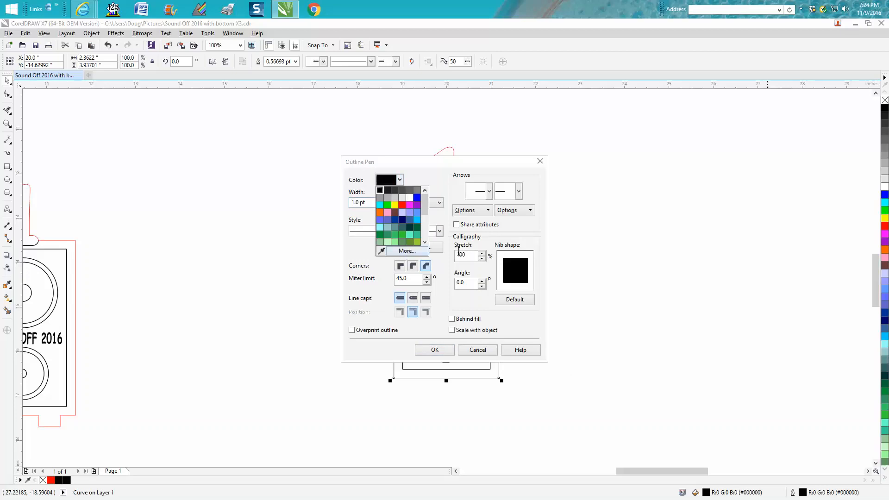
{"action": "left_click", "coordinate": [442, 338]}
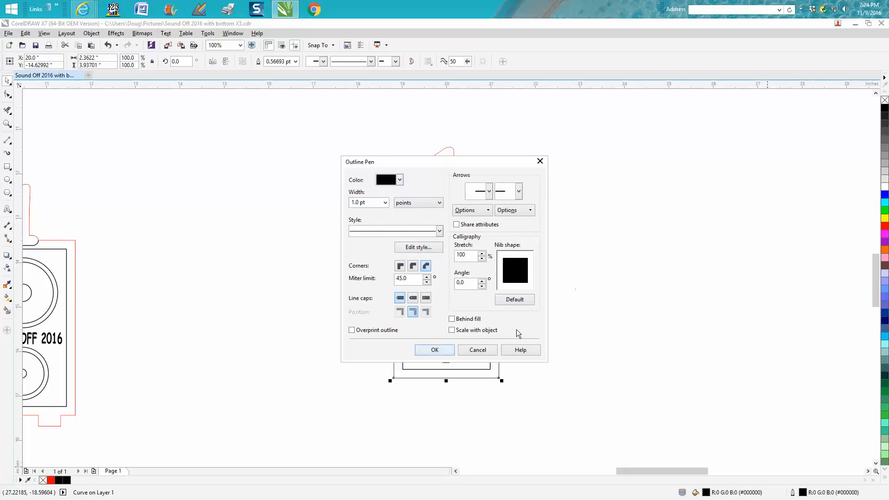
{"action": "left_click", "coordinate": [434, 349]}
{"action": "left_click", "coordinate": [567, 309]}
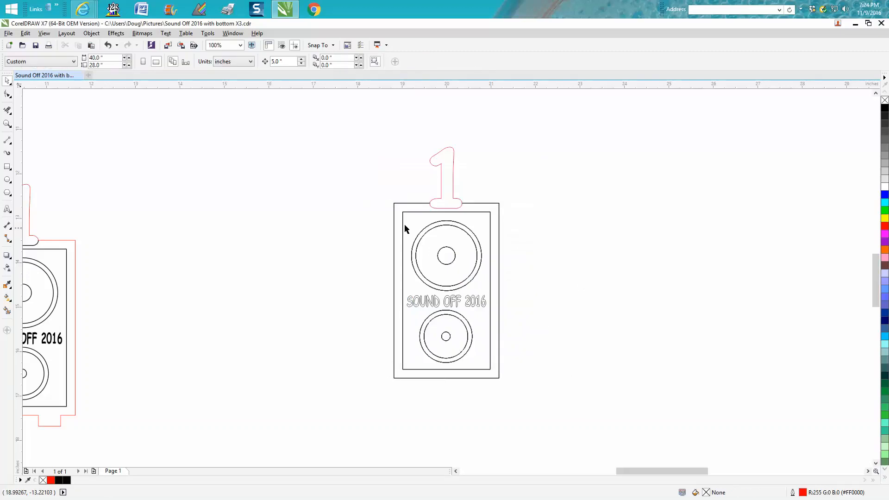
- Set the outlines of the three circles in the upper speaker cone to black at 1.0 pt
{"action": "left_click_drag", "start_coordinate": [380, 215], "coordinate": [500, 298]}
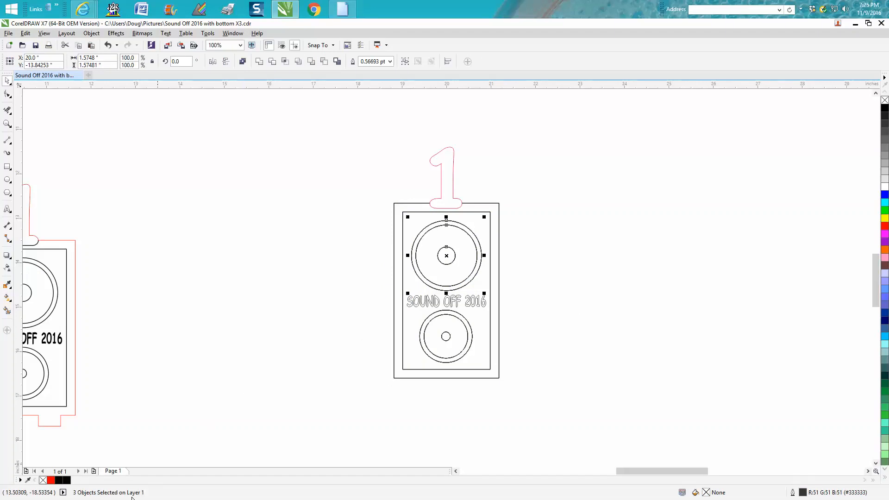
{"action": "double_click", "coordinate": [802, 491]}
{"action": "left_click", "coordinate": [387, 203]}
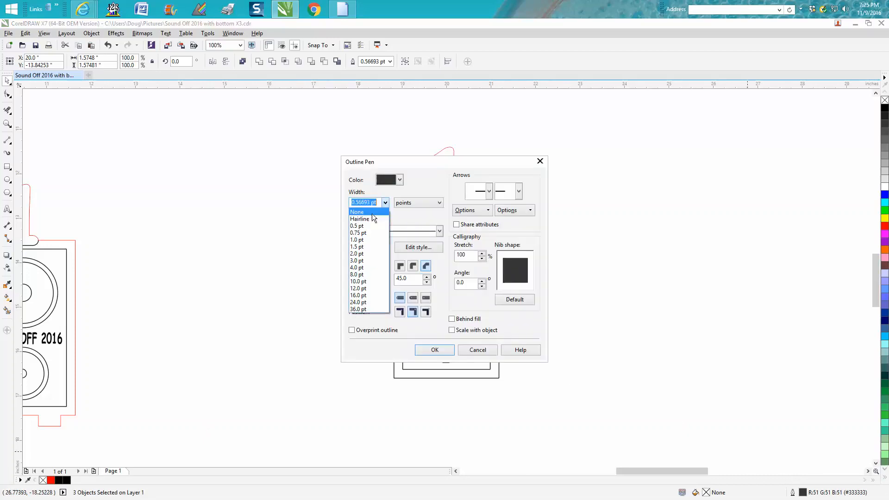
{"action": "left_click", "coordinate": [362, 238]}
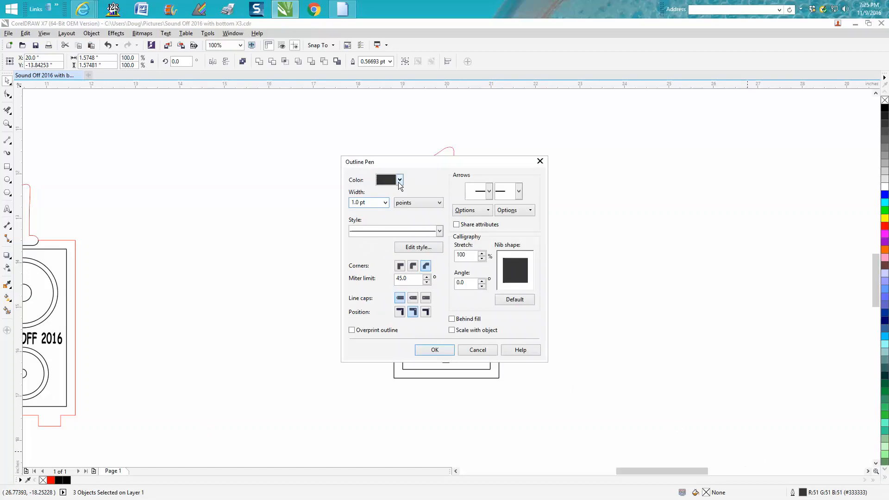
{"action": "left_click", "coordinate": [399, 180]}
{"action": "left_click", "coordinate": [386, 187]}
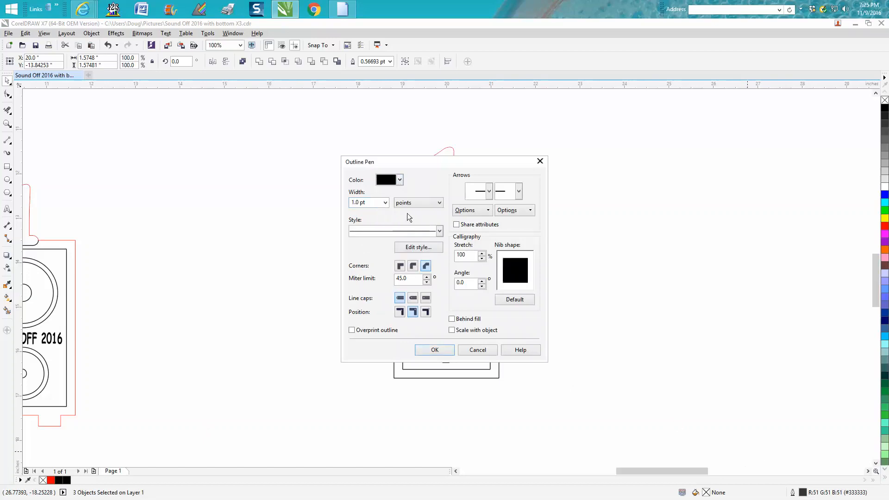
{"action": "left_click", "coordinate": [440, 350]}
{"action": "left_click", "coordinate": [396, 311]}
- Set the outlines of the three circles in the lower speaker cone to black at 1.0 pt
{"action": "left_click_drag", "start_coordinate": [386, 305], "coordinate": [535, 371]}
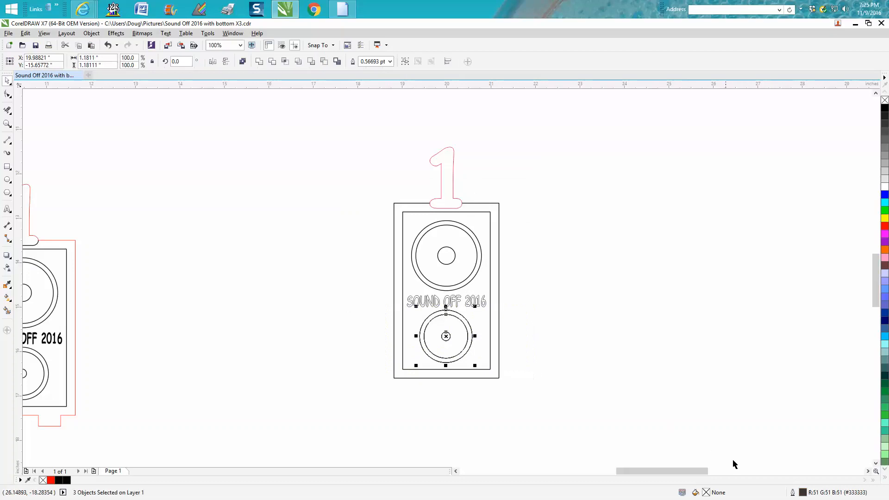
{"action": "double_click", "coordinate": [803, 493]}
{"action": "left_click", "coordinate": [385, 202]}
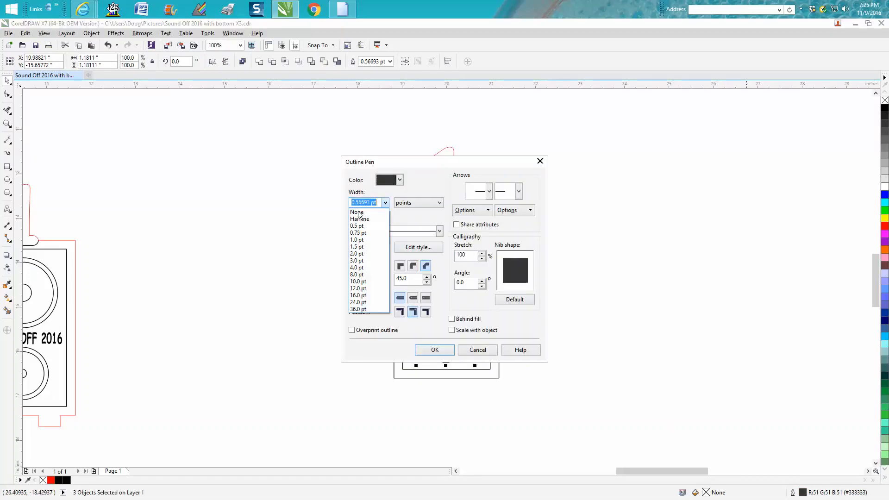
{"action": "left_click", "coordinate": [360, 240]}
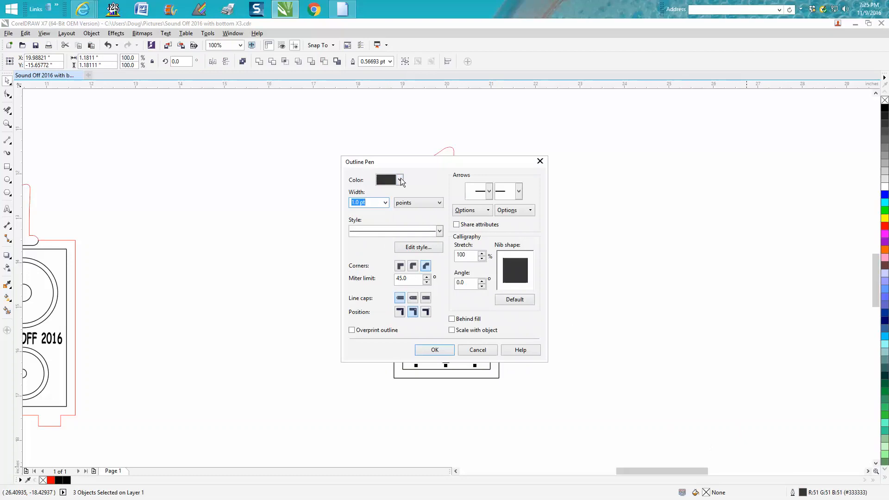
{"action": "left_click", "coordinate": [399, 180]}
{"action": "left_click", "coordinate": [379, 190]}
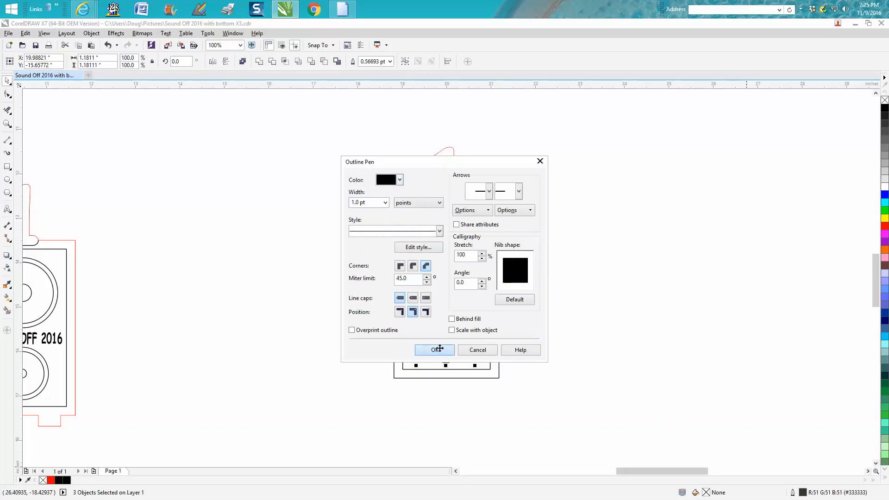
{"action": "left_click", "coordinate": [435, 350]}
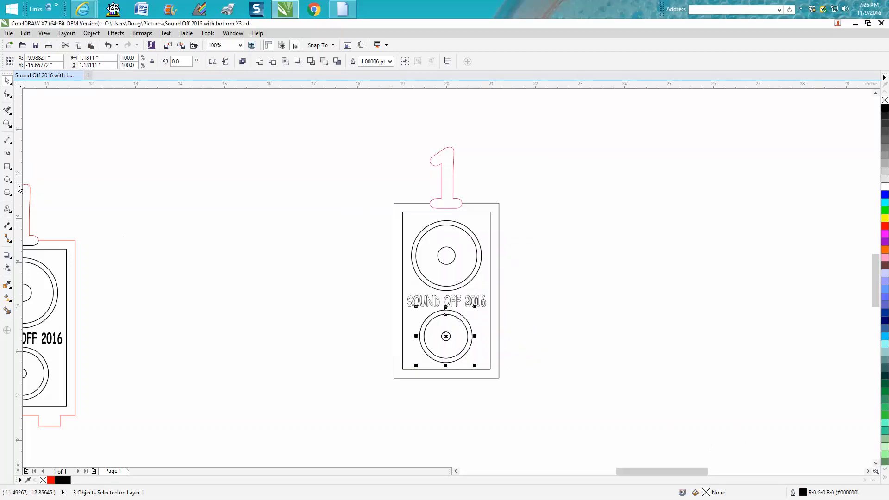
- Smart-fill every letter and digit of the SOUND OFF 2016 text with black
{"action": "left_click", "coordinate": [8, 124]}
{"action": "left_click_drag", "start_coordinate": [389, 290], "coordinate": [532, 337]}
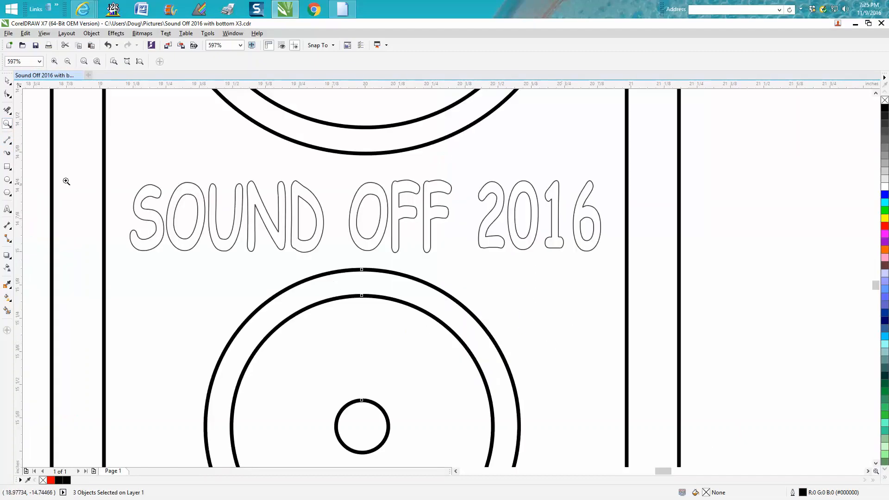
{"action": "left_click", "coordinate": [7, 311]}
{"action": "left_click", "coordinate": [141, 245]}
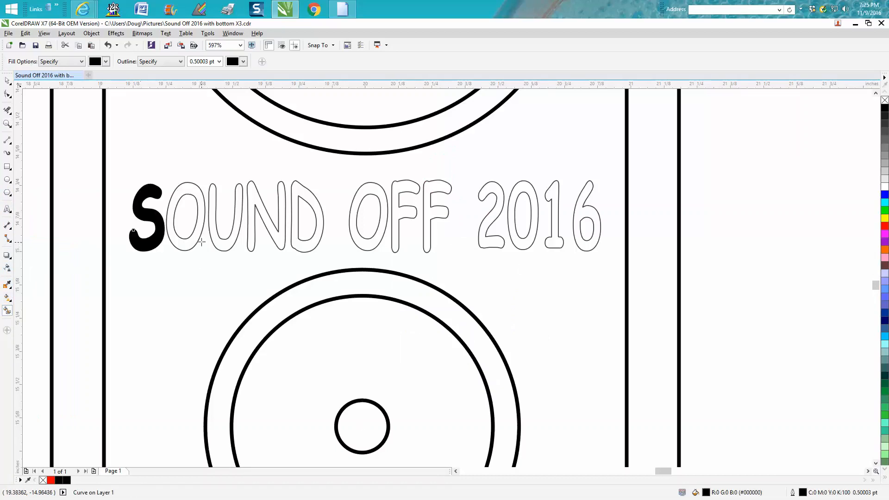
{"action": "left_click", "coordinate": [190, 241]}
{"action": "left_click", "coordinate": [224, 242]}
{"action": "left_click", "coordinate": [251, 236]}
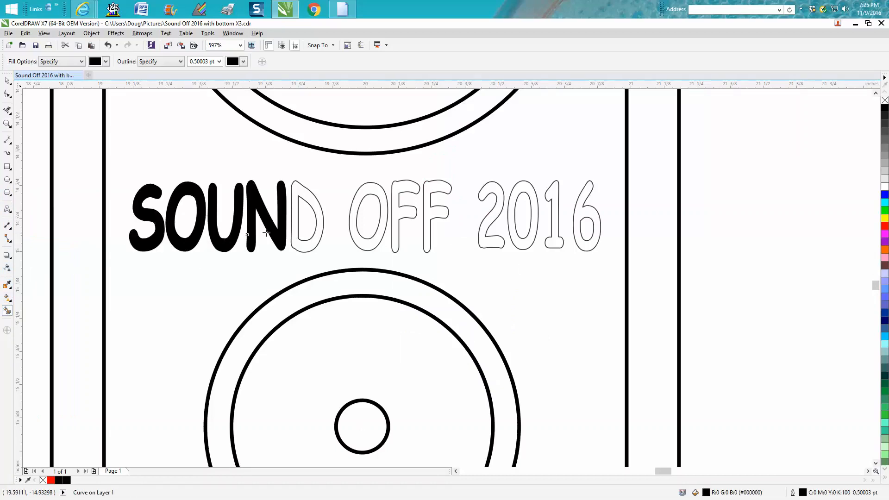
{"action": "left_click", "coordinate": [319, 235]}
{"action": "left_click", "coordinate": [359, 238]}
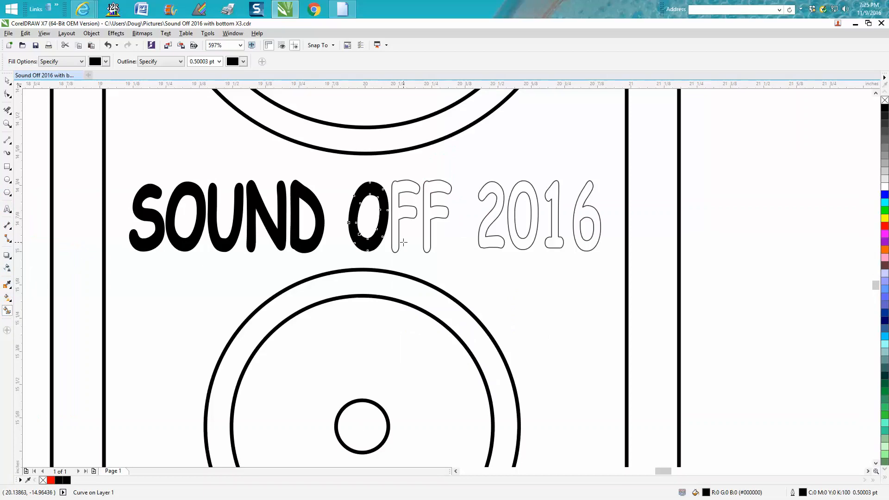
{"action": "left_click", "coordinate": [396, 239]}
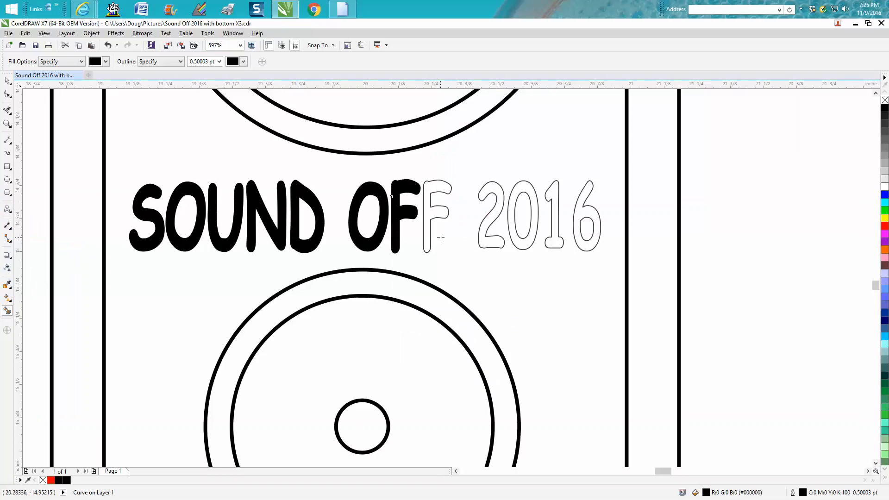
{"action": "left_click", "coordinate": [435, 213]}
{"action": "left_click", "coordinate": [488, 220]}
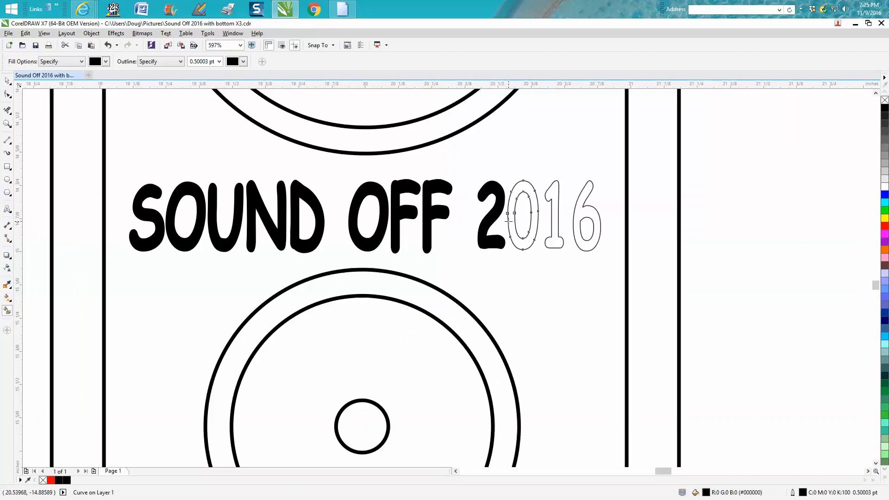
{"action": "left_click", "coordinate": [510, 221]}
{"action": "left_click", "coordinate": [553, 226]}
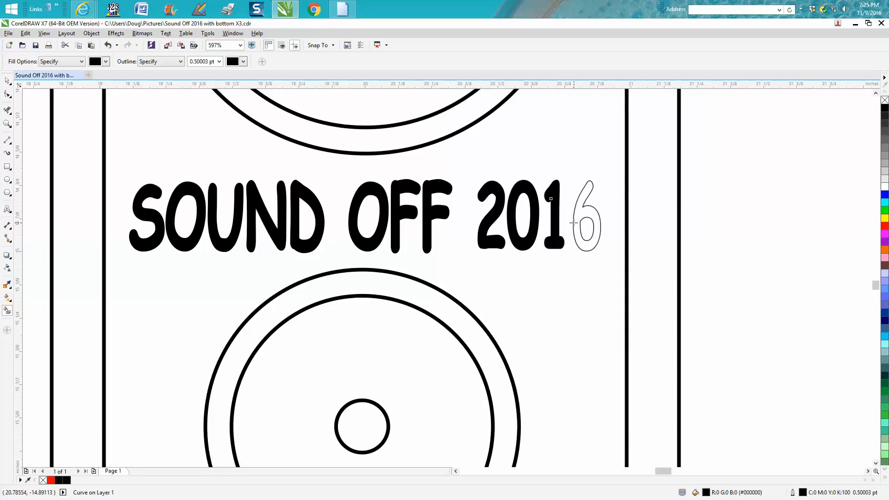
{"action": "left_click", "coordinate": [574, 223]}
- Remove the outline from all the SOUND OFF 2016 lettering objects and deselect them
{"action": "left_click", "coordinate": [7, 80]}
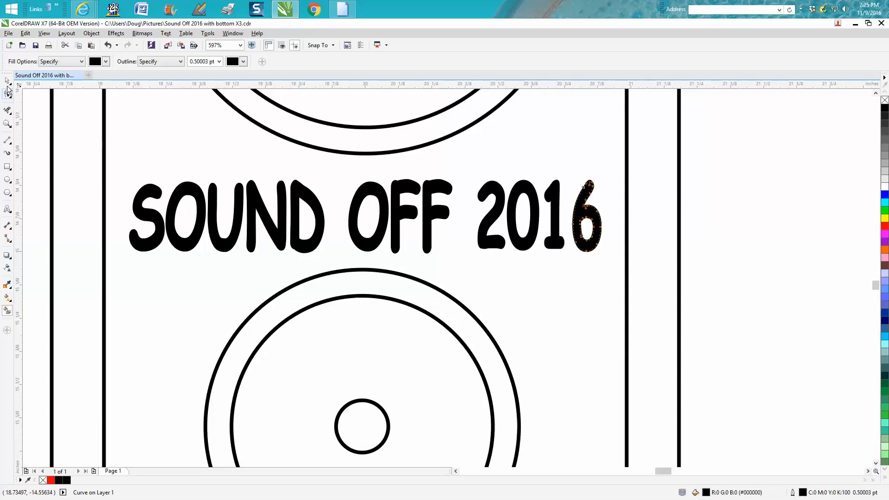
{"action": "left_click_drag", "start_coordinate": [28, 128], "coordinate": [641, 279]}
{"action": "right_click", "coordinate": [883, 101]}
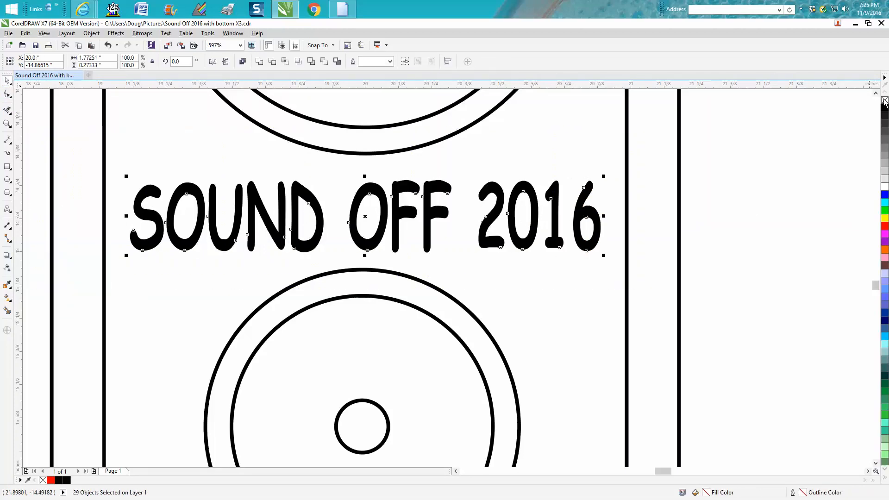
{"action": "scroll", "coordinate": [672, 233], "scroll_direction": "down", "scroll_amount": 5}
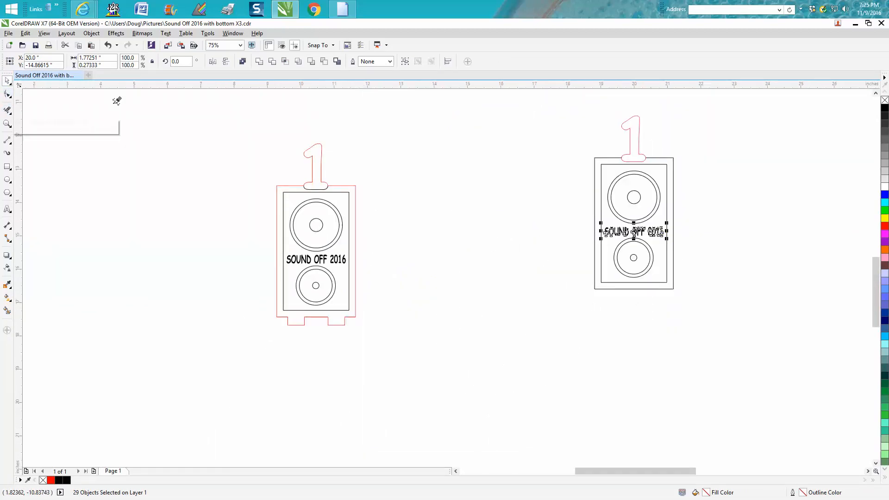
{"action": "left_click", "coordinate": [7, 110]}
{"action": "left_click", "coordinate": [7, 80]}
{"action": "left_click", "coordinate": [577, 187]}
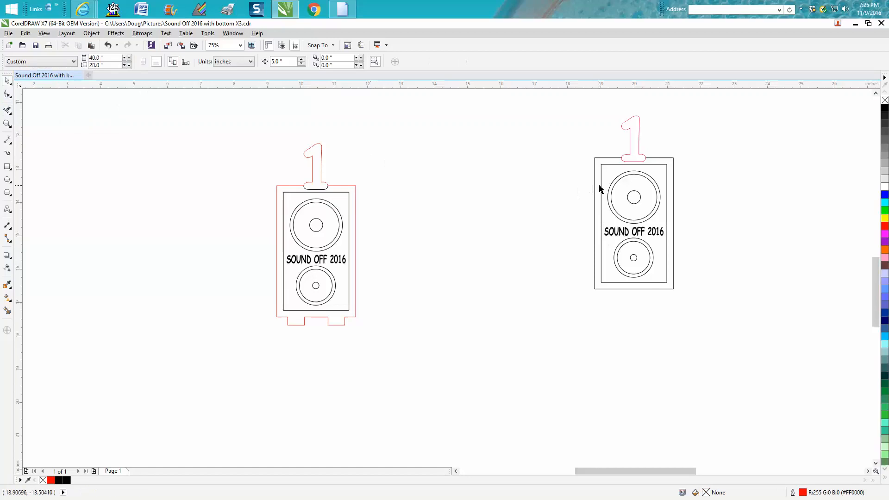
- Set the outline of the speaker's outer frame to a red hairline
{"action": "left_click", "coordinate": [595, 186]}
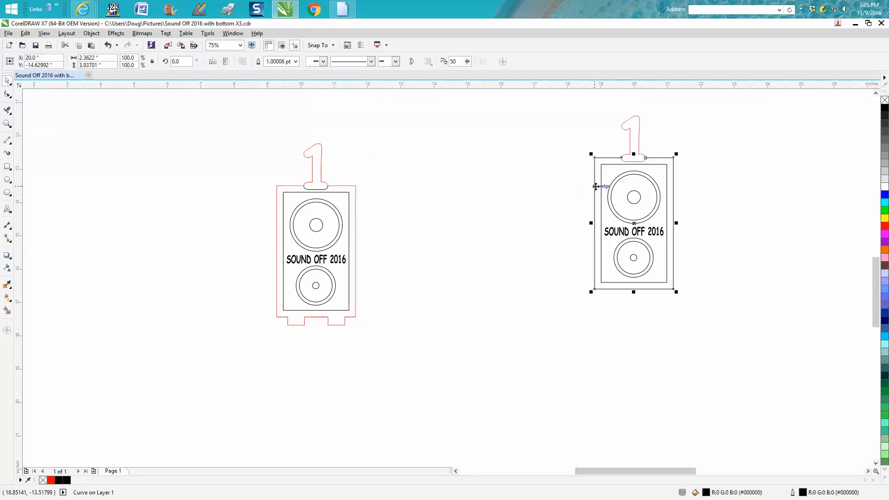
{"action": "double_click", "coordinate": [803, 493]}
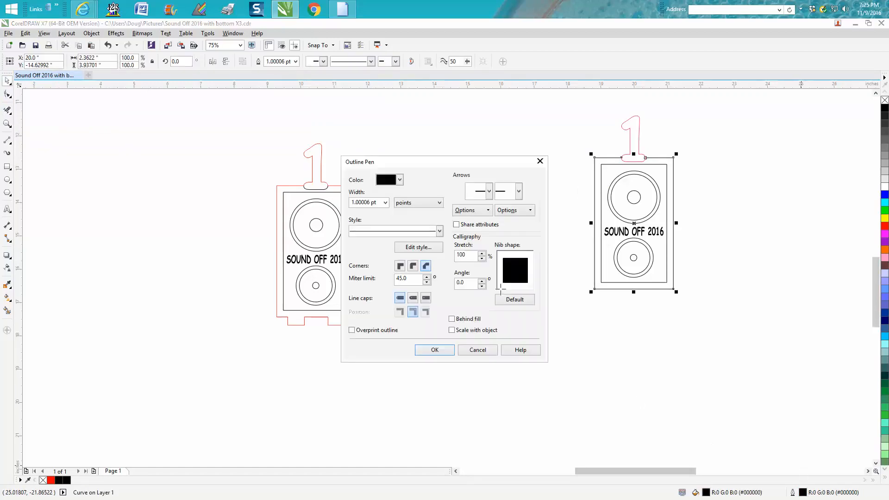
{"action": "left_click", "coordinate": [385, 202]}
{"action": "left_click", "coordinate": [372, 219]}
{"action": "left_click", "coordinate": [399, 179]}
{"action": "left_click", "coordinate": [401, 206]}
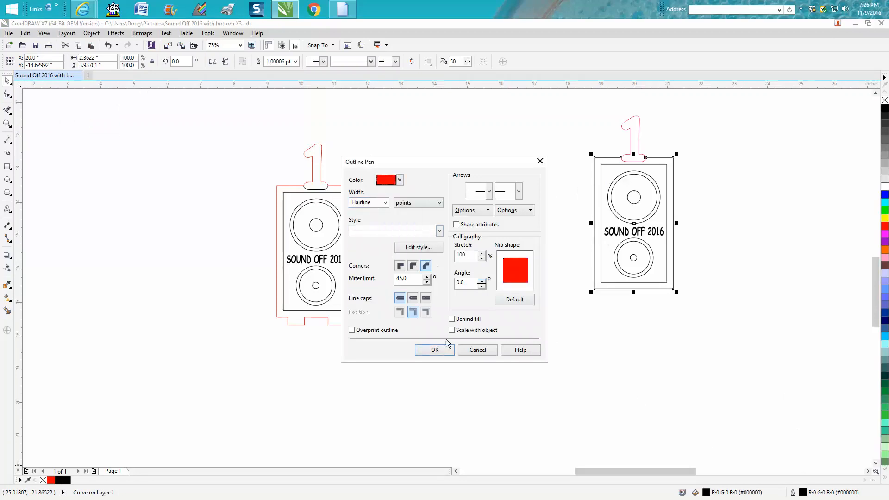
{"action": "left_click", "coordinate": [433, 350]}
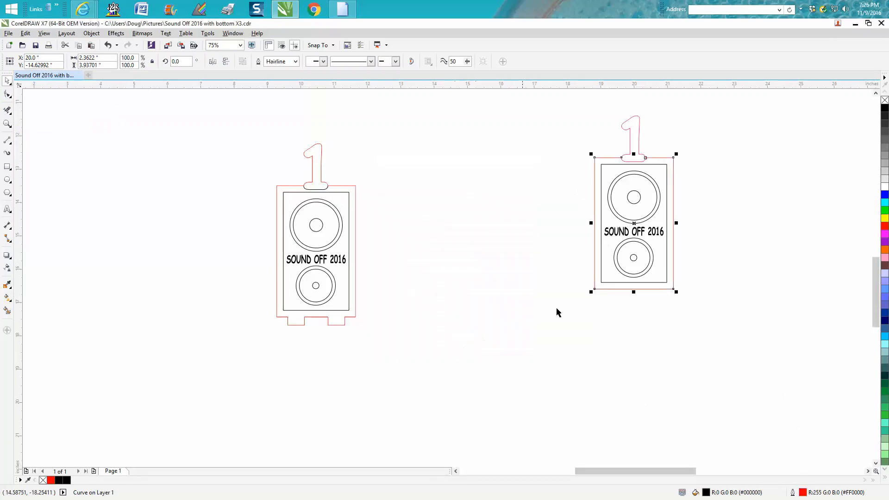
- Duplicate the numeral 1 on top of the edited speaker, placing the copy 5 inches to the right of the original
{"action": "left_click", "coordinate": [8, 123]}
{"action": "left_click_drag", "start_coordinate": [558, 119], "coordinate": [765, 307]}
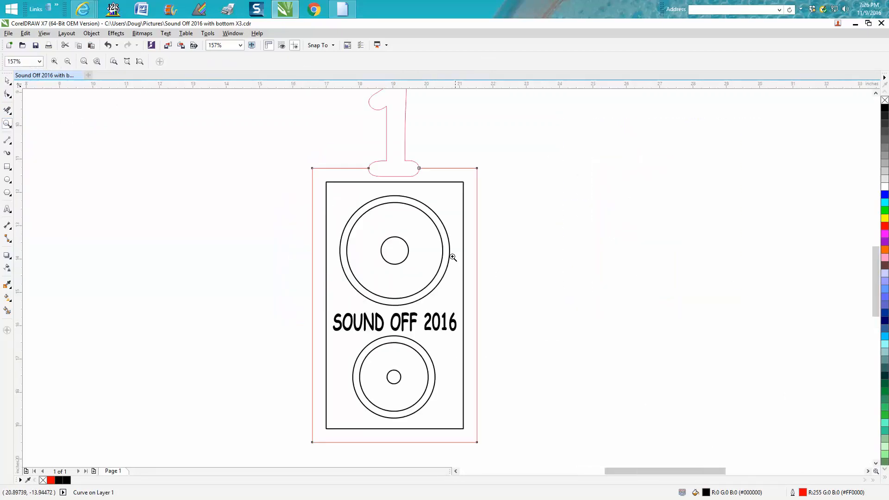
{"action": "scroll", "coordinate": [452, 252], "scroll_direction": "down", "scroll_amount": 2}
{"action": "key", "text": "space"}
{"action": "left_click", "coordinate": [442, 167]}
{"action": "left_click", "coordinate": [430, 193]}
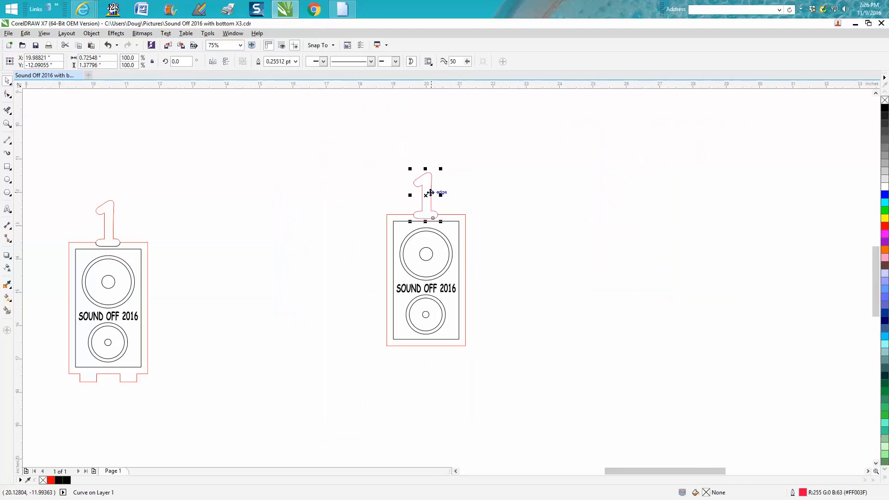
{"action": "key", "text": "ctrl+d"}
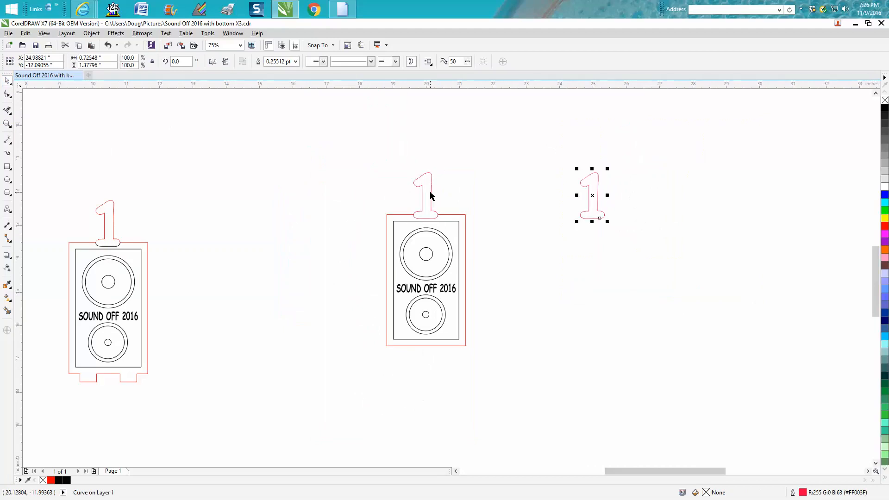
- Remove the part of the numeral 1's base and frame line that overlap on the speaker with Virtual Segment Delete
{"action": "left_click", "coordinate": [8, 110]}
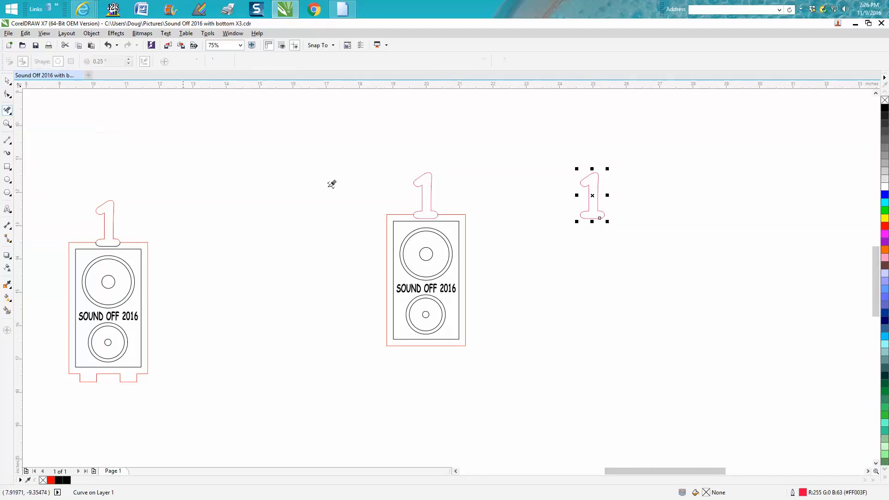
{"action": "left_click", "coordinate": [432, 218]}
{"action": "left_click", "coordinate": [7, 81]}
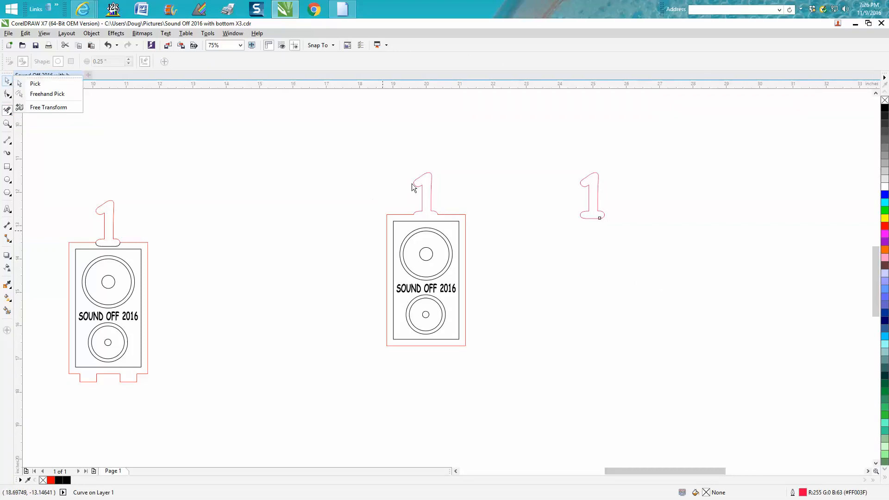
{"action": "left_click", "coordinate": [7, 80]}
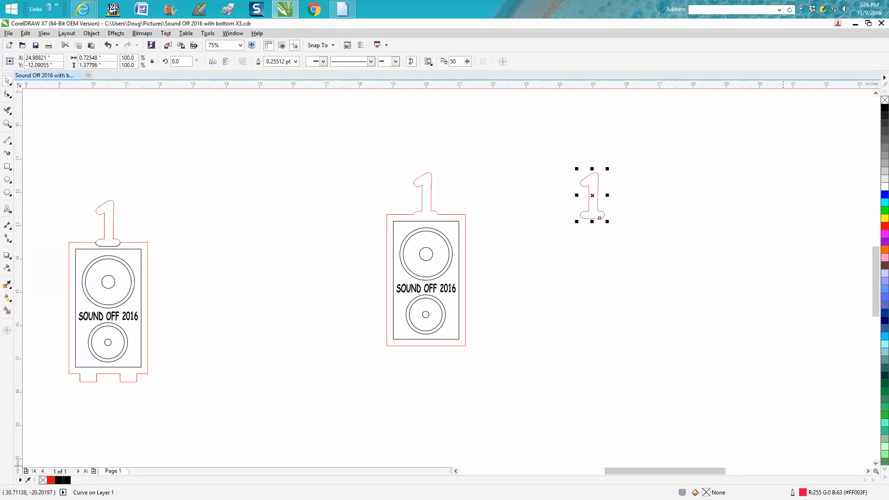
- Give the copied numeral 1 a black 1.0 pt outline and move it 5 inches left, back onto the speaker
{"action": "double_click", "coordinate": [803, 494]}
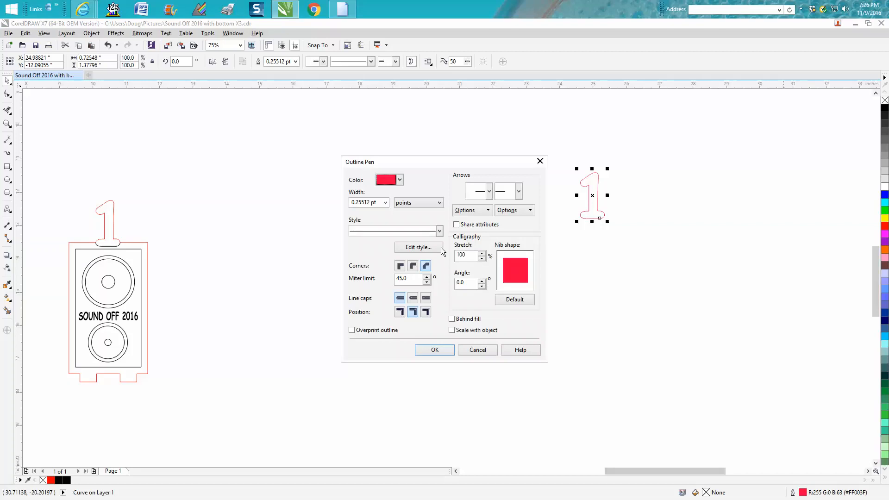
{"action": "left_click", "coordinate": [385, 203]}
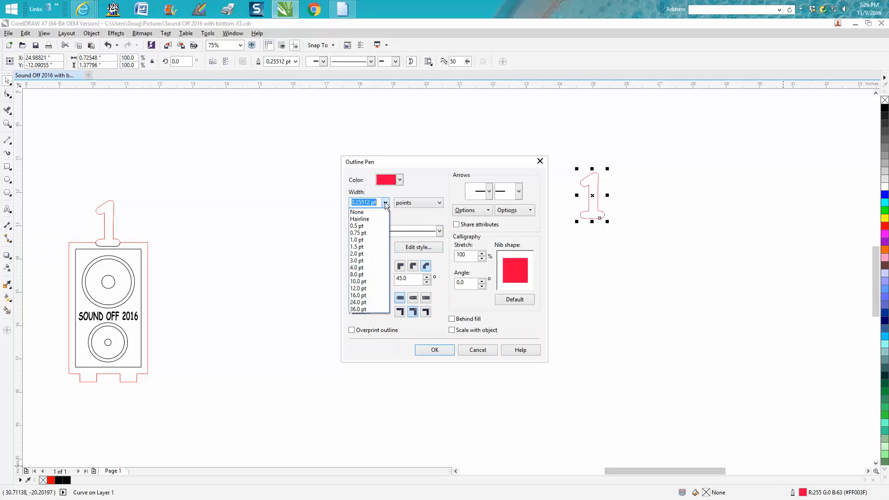
{"action": "left_click", "coordinate": [362, 240]}
{"action": "left_click", "coordinate": [400, 180]}
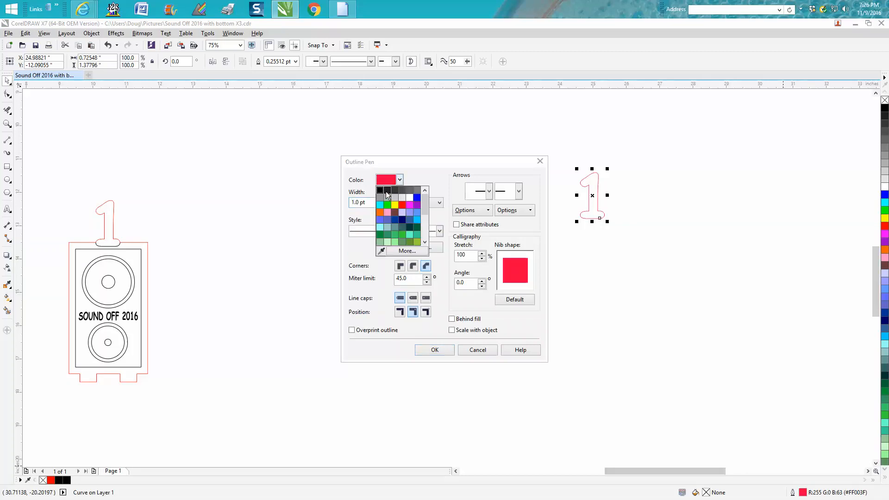
{"action": "left_click", "coordinate": [380, 189]}
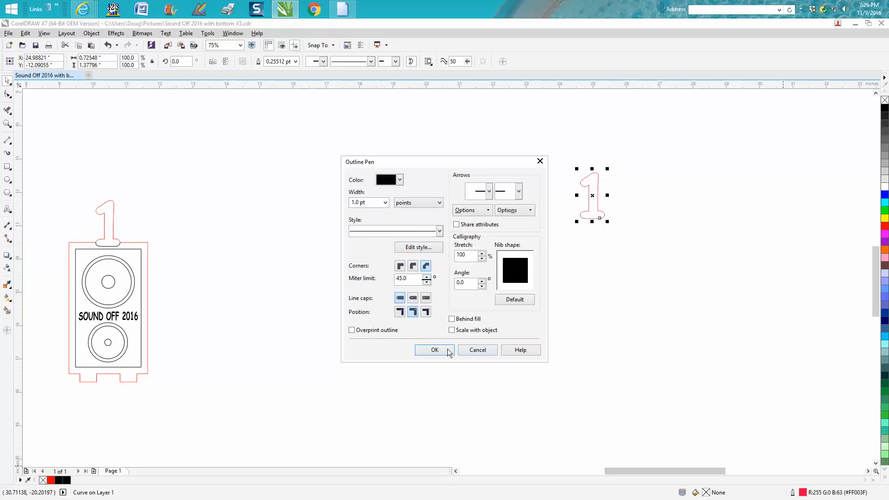
{"action": "left_click", "coordinate": [448, 351]}
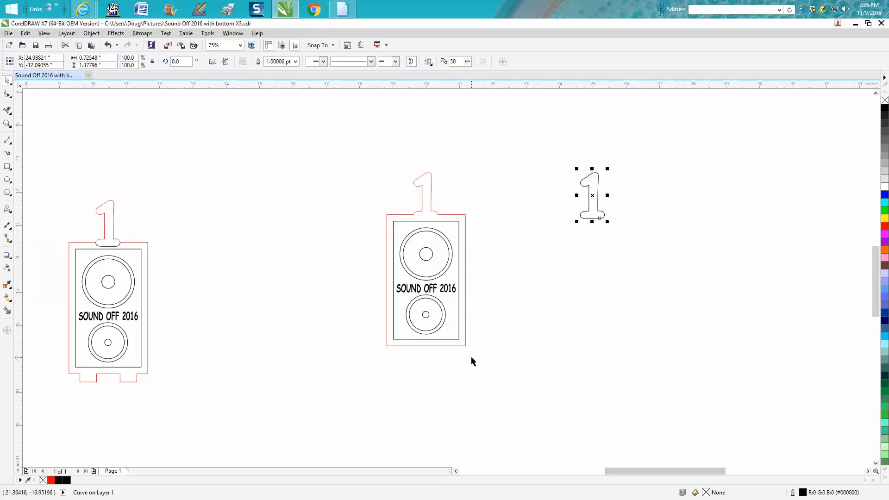
{"action": "key", "text": "Left"}
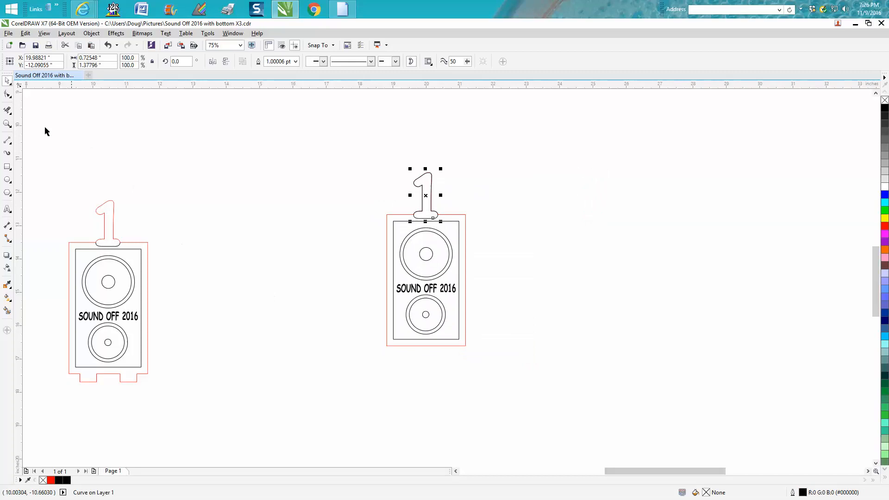
- Draw a horizontal line about 0.96 inches long across the numeral's base, along the top edge of the red frame
{"action": "left_click", "coordinate": [7, 124]}
{"action": "left_click_drag", "start_coordinate": [397, 202], "coordinate": [479, 238]}
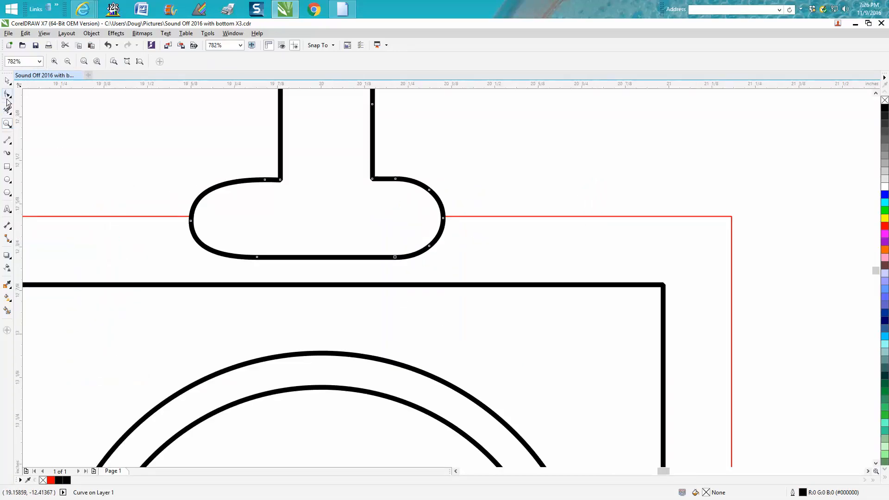
{"action": "left_click", "coordinate": [8, 140]}
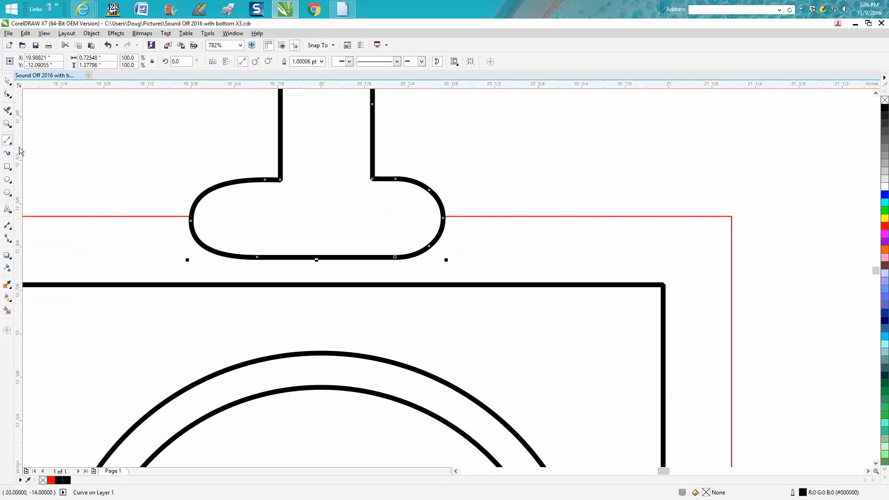
{"action": "left_click", "coordinate": [144, 216]}
{"action": "left_click", "coordinate": [479, 233]}
- Move the new line and the black numeral 1 each 5 inches to the right, clear of the speaker
{"action": "scroll", "coordinate": [394, 216], "scroll_direction": "down", "scroll_amount": 2}
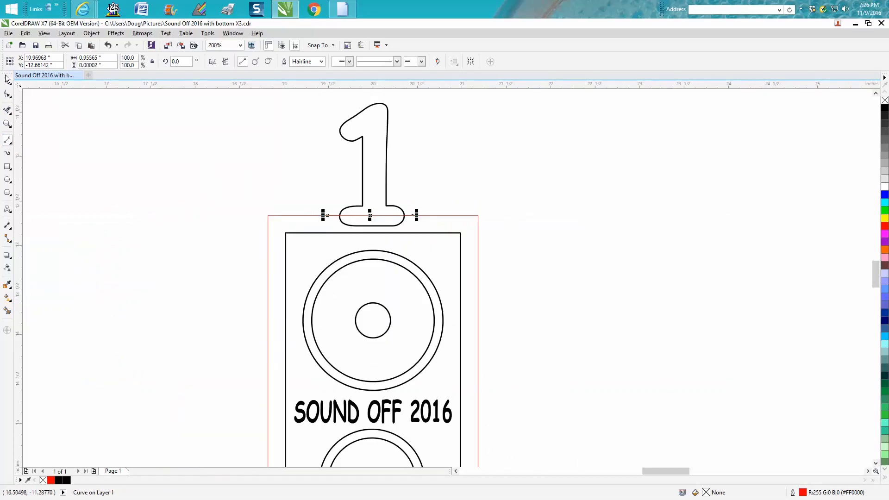
{"action": "key", "text": "ctrl+d"}
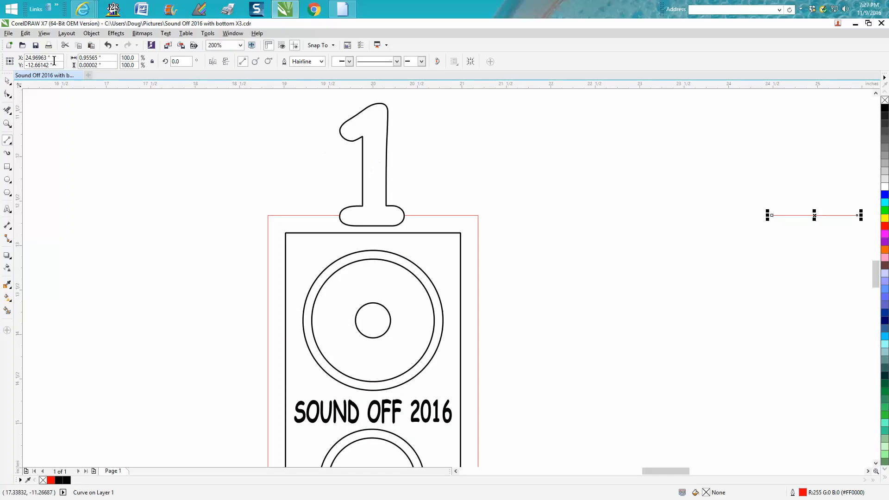
{"action": "left_click", "coordinate": [7, 80]}
{"action": "left_click", "coordinate": [387, 150]}
{"action": "key", "text": "ctrl+r"}
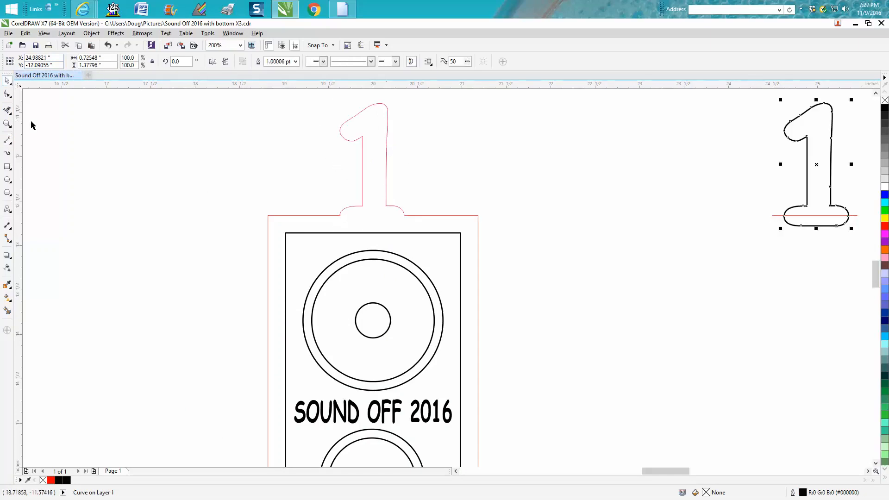
- Trim away the black numeral above the red line with Virtual Segment Delete, then delete the line
{"action": "left_click", "coordinate": [7, 110]}
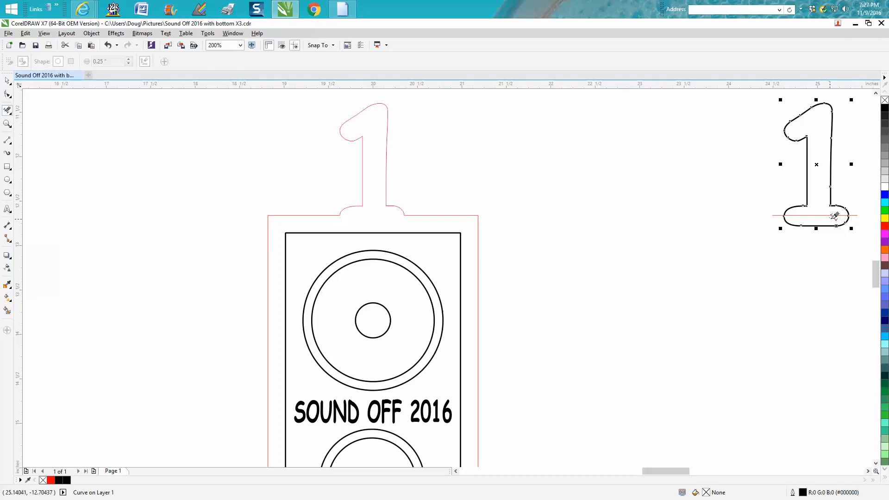
{"action": "left_click", "coordinate": [839, 200]}
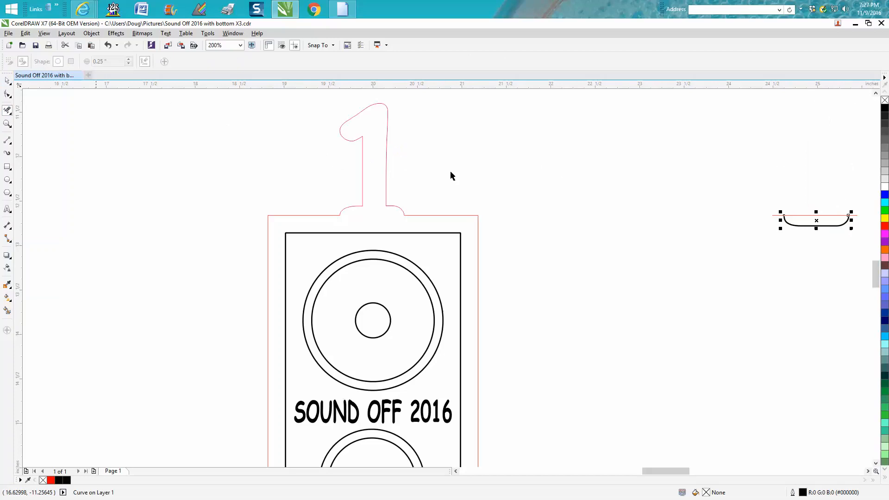
{"action": "left_click", "coordinate": [7, 81]}
{"action": "left_click", "coordinate": [799, 220]}
{"action": "left_click", "coordinate": [804, 214]}
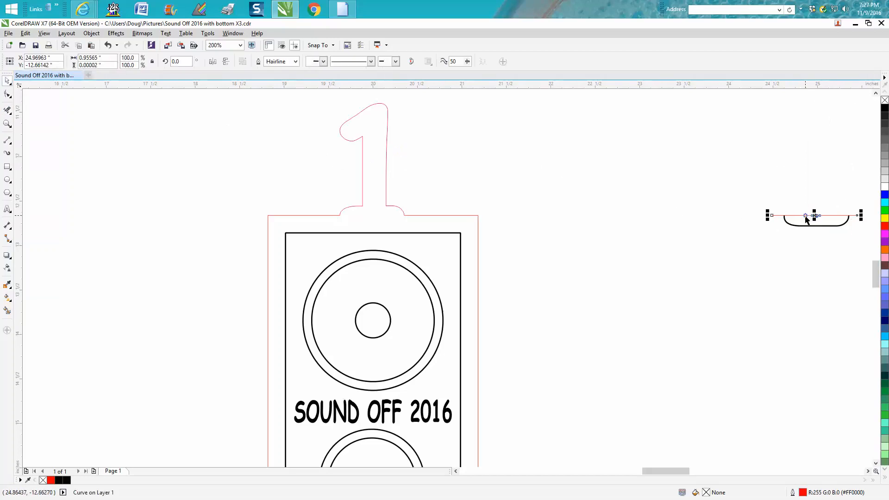
{"action": "key", "text": "Delete"}
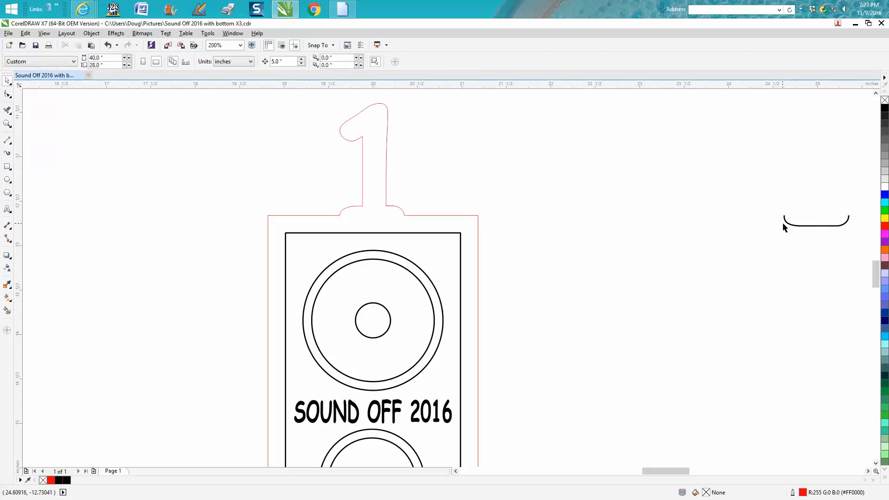
- Move the remaining black base curve 5 inches left so it closes the underside of the speaker's numeral
{"action": "left_click", "coordinate": [811, 226]}
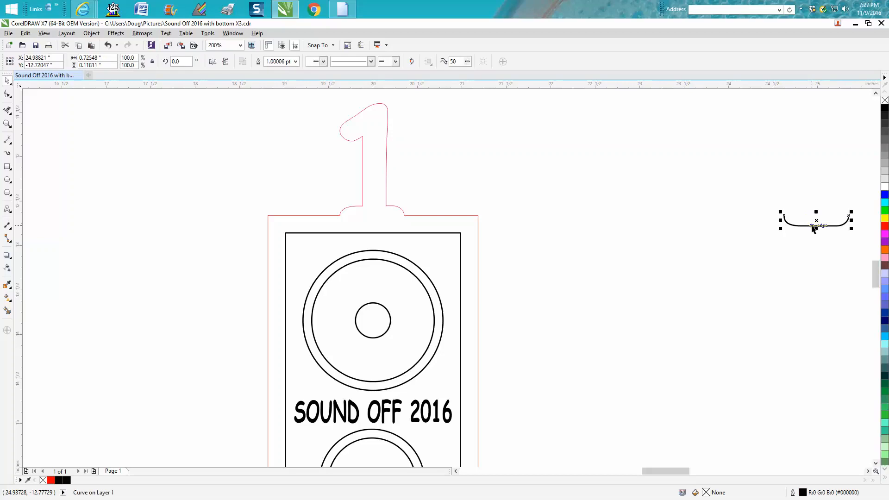
{"action": "key", "text": "Left"}
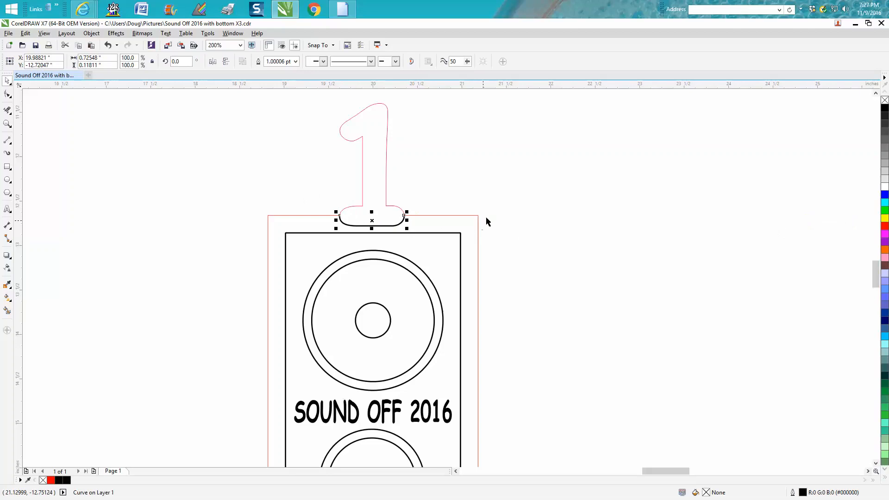
{"action": "scroll", "coordinate": [532, 229], "scroll_direction": "down", "scroll_amount": 1}
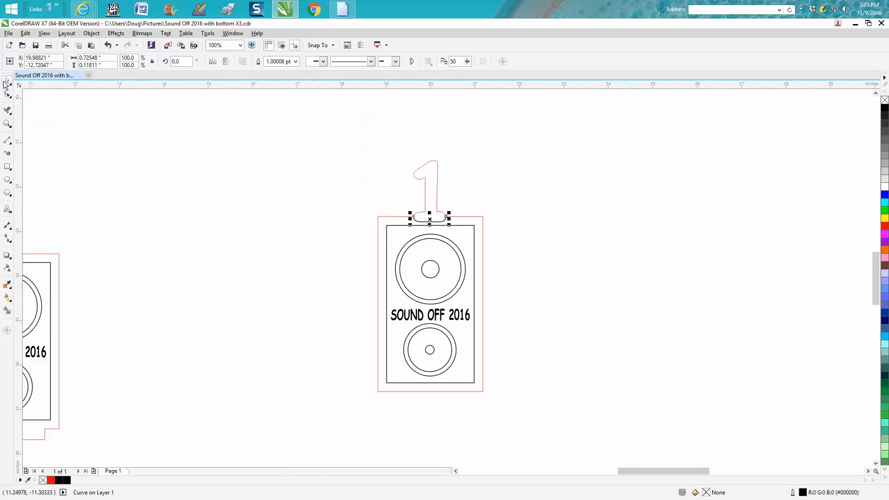
{"action": "left_click", "coordinate": [7, 124]}
{"action": "left_click_drag", "start_coordinate": [335, 146], "coordinate": [555, 416]}
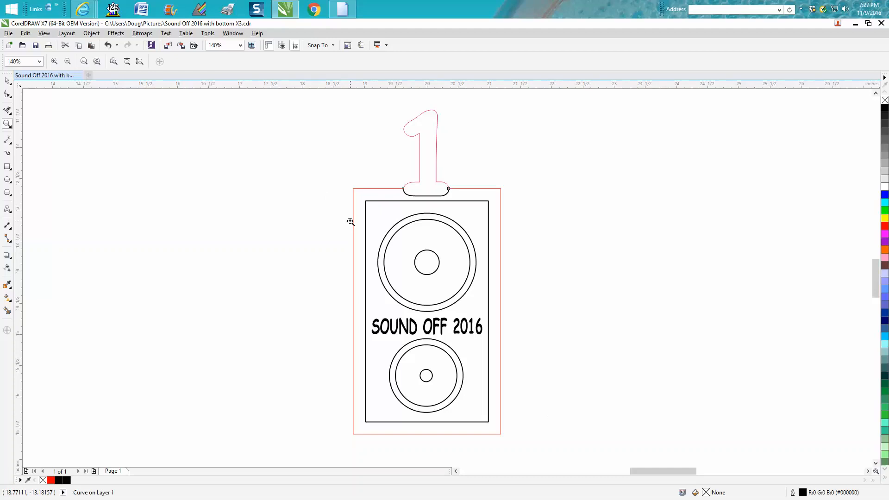
- Examine the original speaker alongside its slotted base plate and joint test pieces at the page corner
{"action": "scroll", "coordinate": [396, 231], "scroll_direction": "down", "scroll_amount": 6}
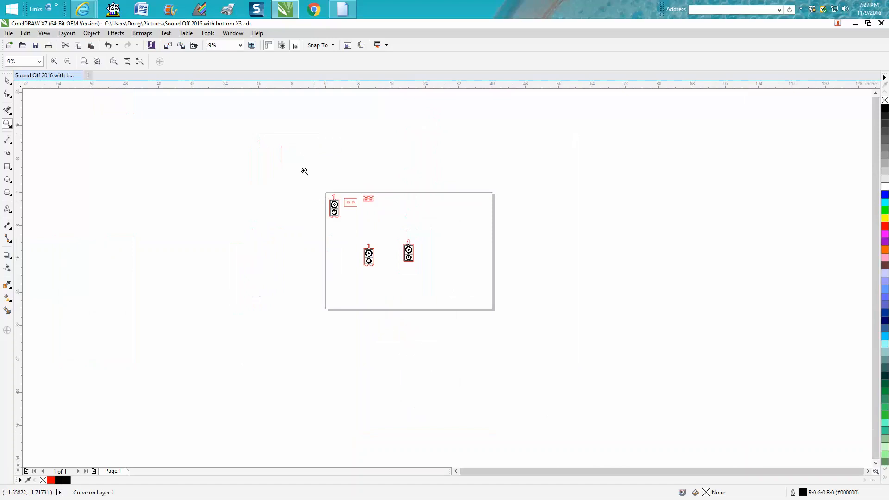
{"action": "left_click_drag", "start_coordinate": [324, 198], "coordinate": [415, 234]}
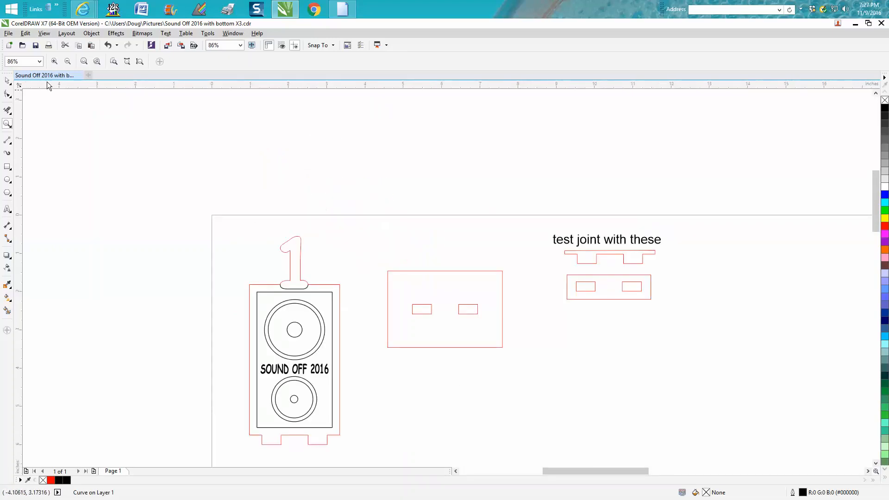
{"action": "right_click", "coordinate": [345, 7]}
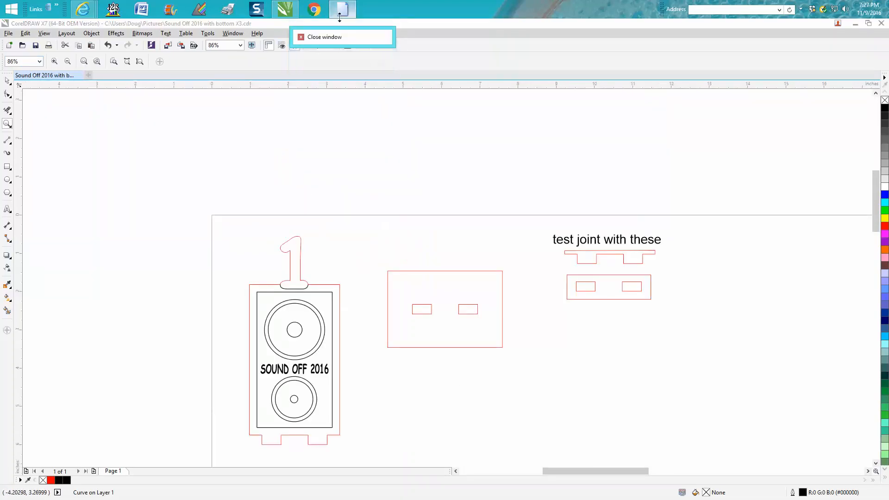